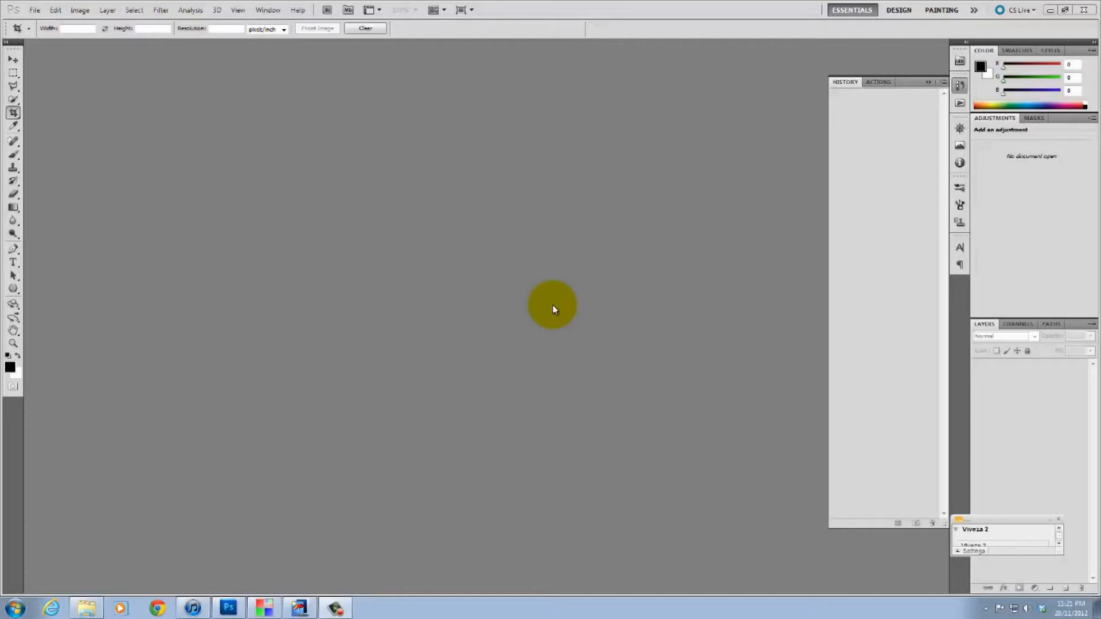
Open the RAW file 20110123 0053.CR2 from the 01 RAW Files folder.
{"action": "left_click", "coordinate": [34, 9]}
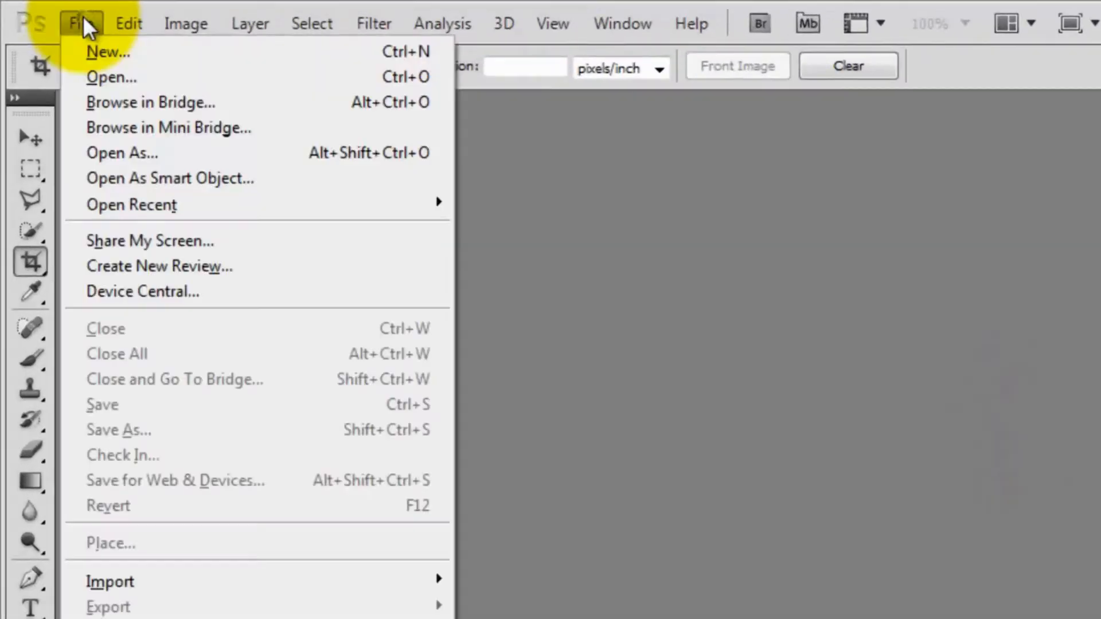
{"action": "left_click", "coordinate": [107, 77]}
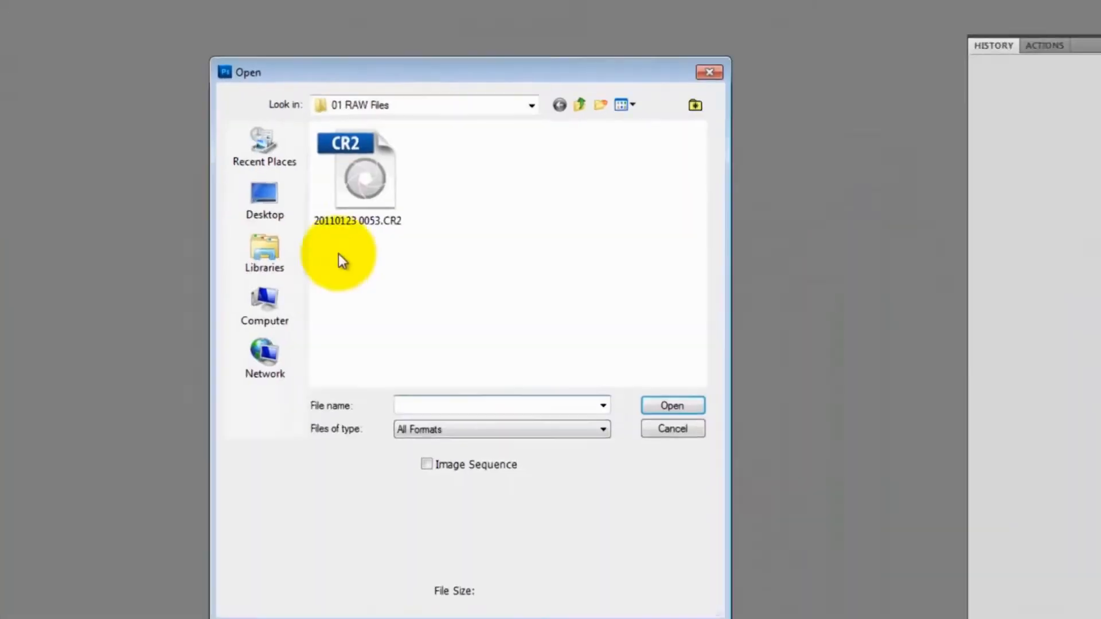
{"action": "double_click", "coordinate": [367, 174]}
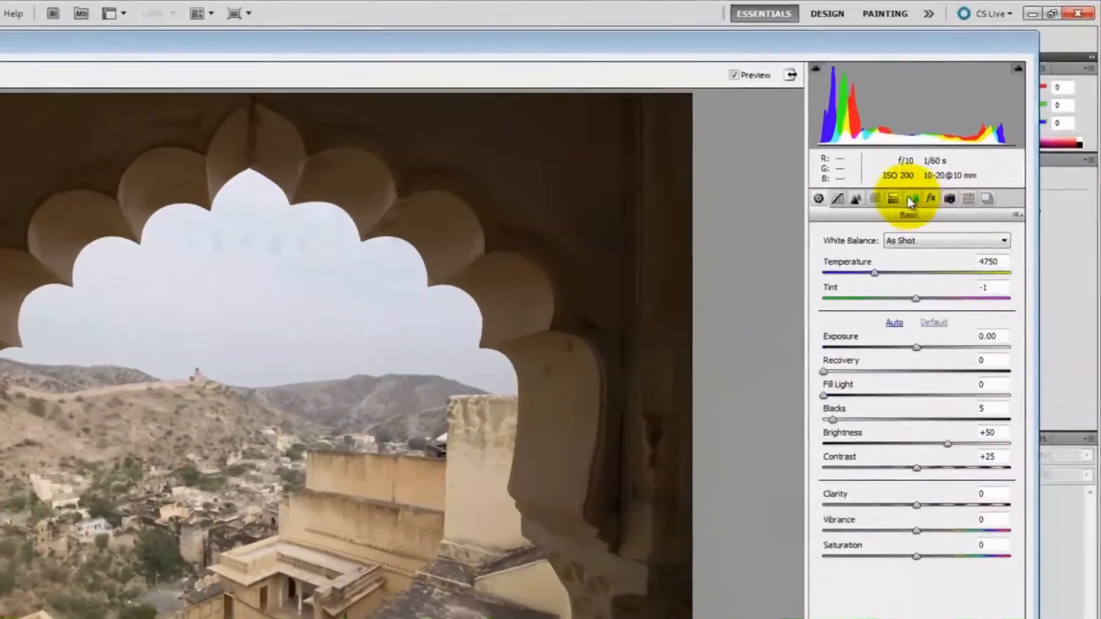
{"action": "left_click", "coordinate": [962, 149]}
{"action": "left_click", "coordinate": [848, 265]}
{"action": "left_click", "coordinate": [810, 204]}
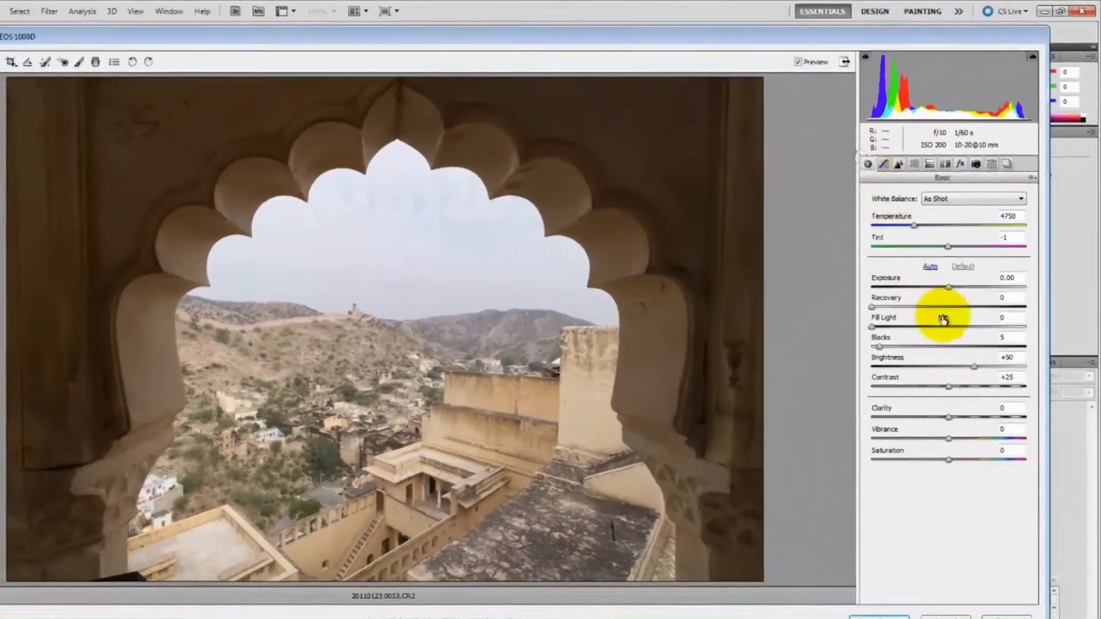
Set the RAW photo's Recovery to 100, Clarity to +50, Vibrance to +25 and Saturation to +10.
{"action": "left_click_drag", "start_coordinate": [874, 309], "coordinate": [1047, 309]}
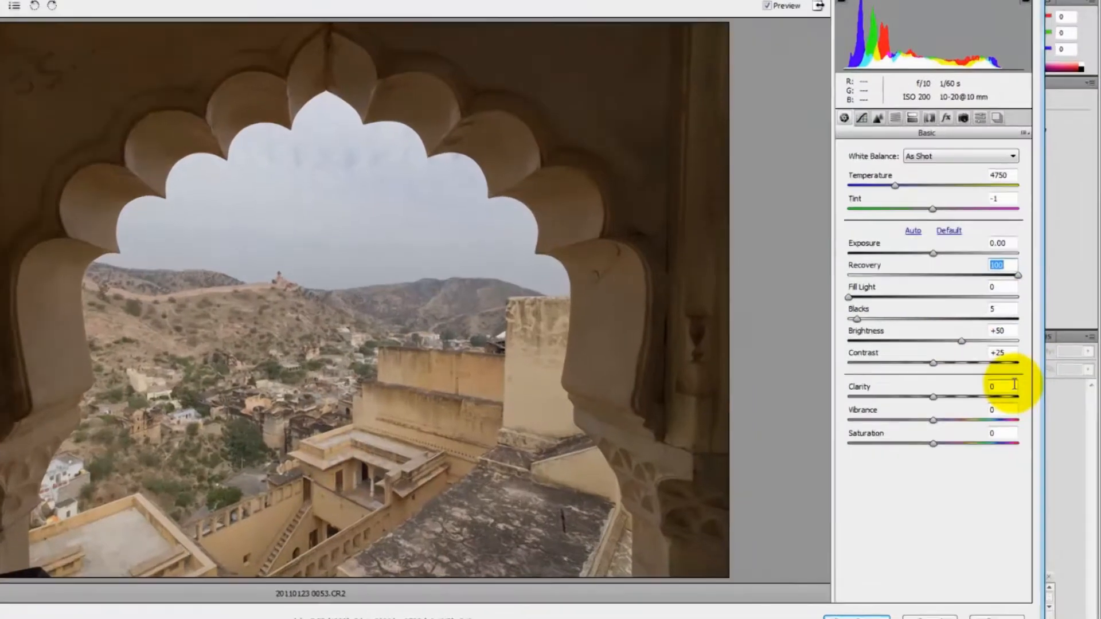
{"action": "left_click", "coordinate": [1014, 384]}
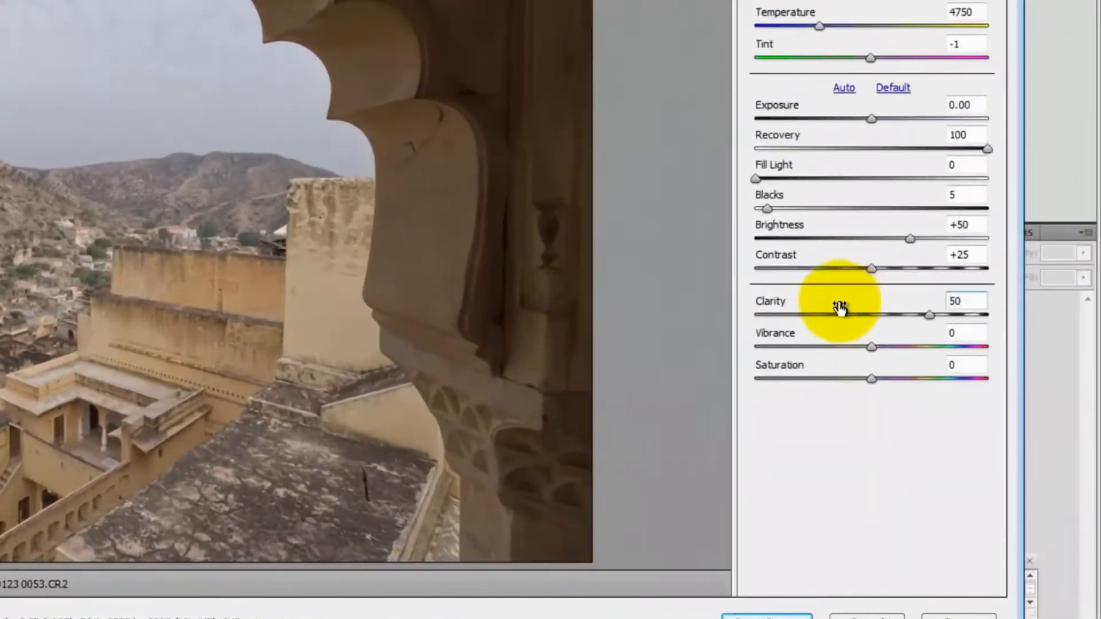
{"action": "key", "text": "Tab"}
{"action": "key", "text": "Tab"}
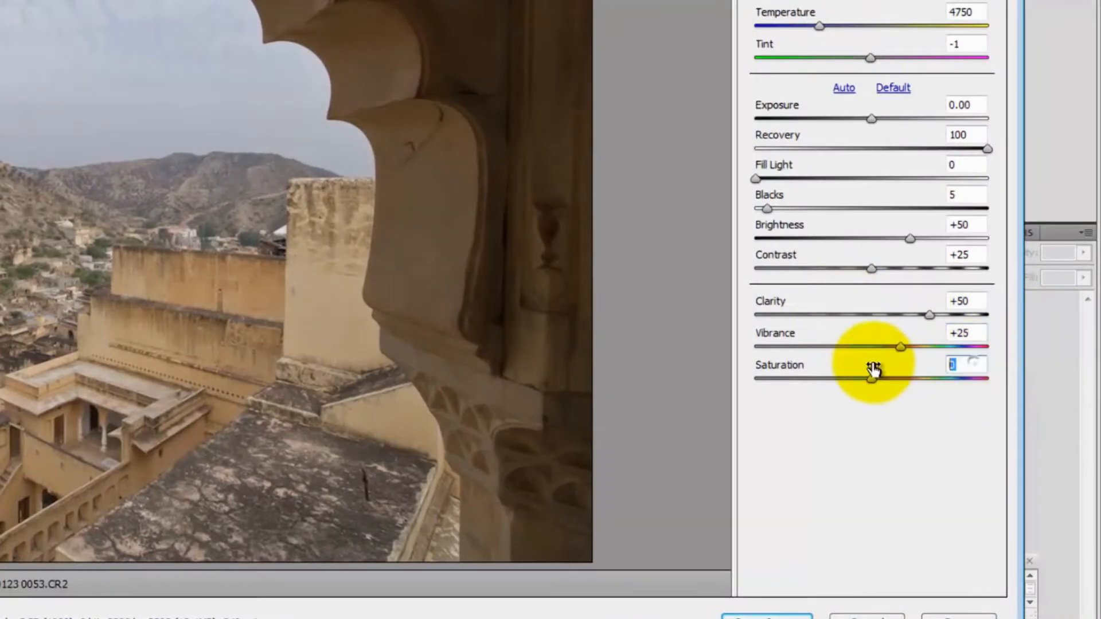
{"action": "type", "text": "10"}
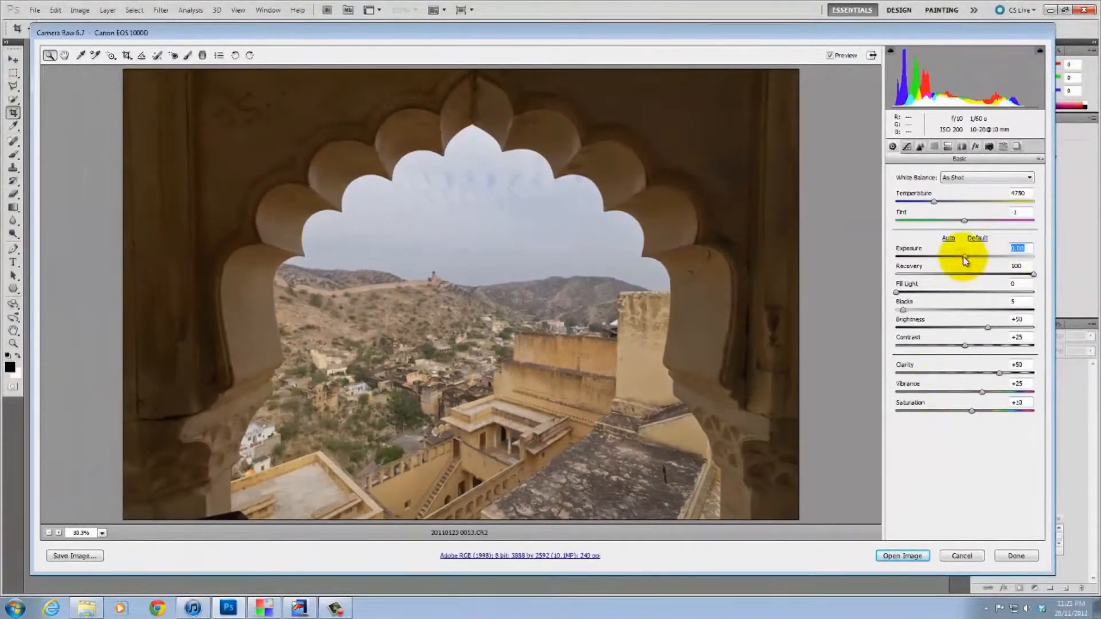
Set the RAW photo's Exposure to +0.67.
{"action": "mouse_move", "coordinate": [965, 257]}
{"action": "left_mouse_down"}
{"action": "mouse_move", "coordinate": [1001, 263]}
{"action": "mouse_move", "coordinate": [985, 262]}
{"action": "left_mouse_up"}
{"action": "type", "text": "+0."}
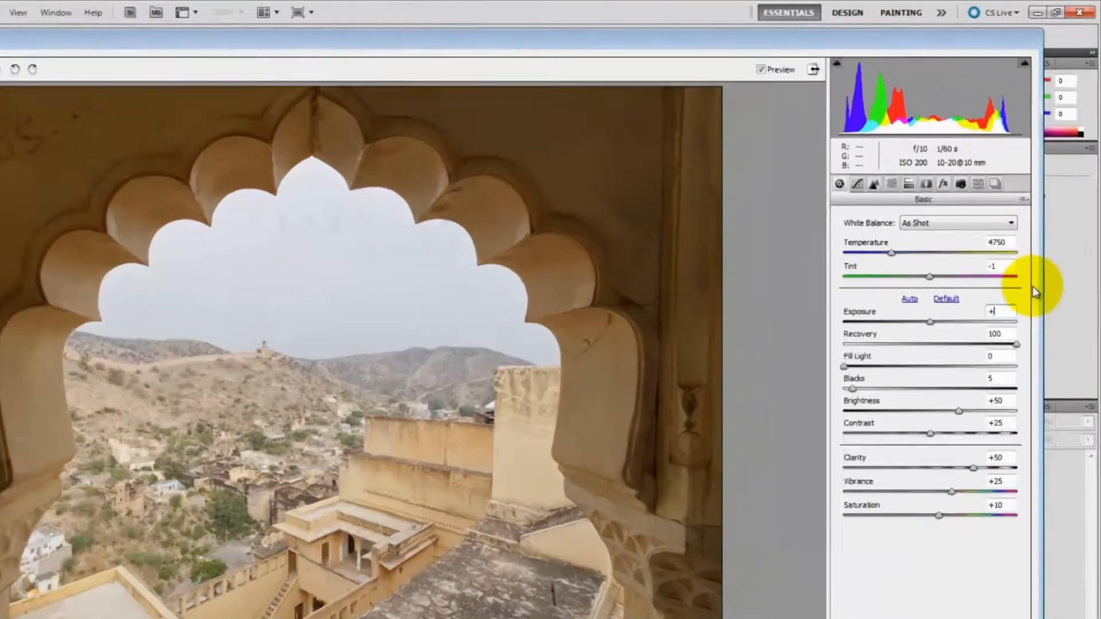
{"action": "type", "text": "67"}
Save the photo as a JPEG in the 02 HDR Components folder with the file name suffix "Exposure +0.67".
{"action": "left_click", "coordinate": [47, 566]}
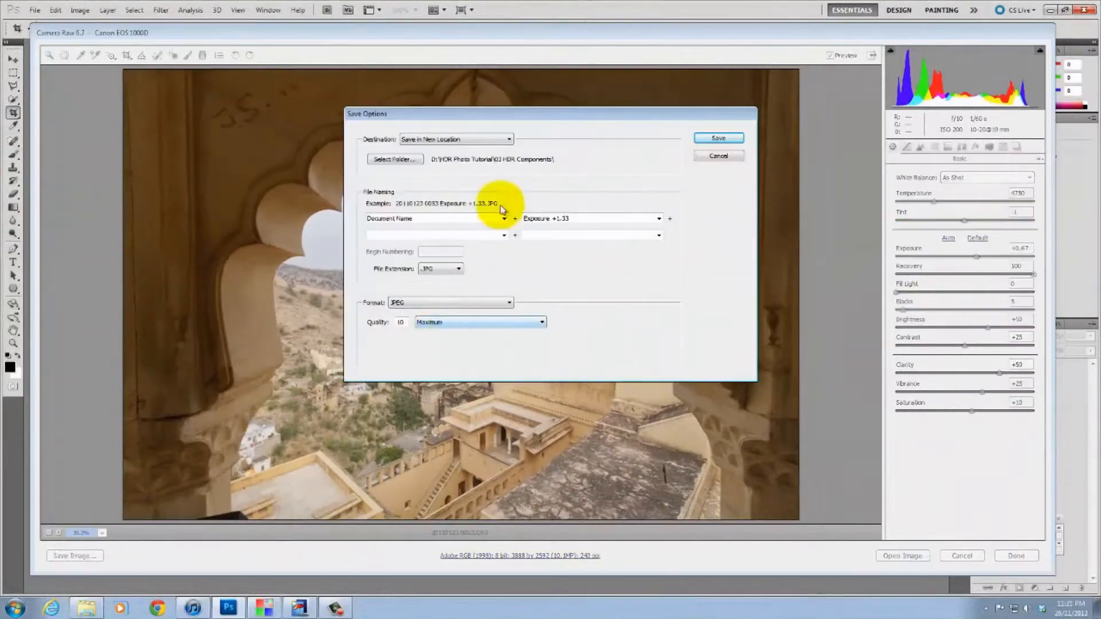
{"action": "left_click_drag", "start_coordinate": [526, 220], "coordinate": [594, 217]}
{"action": "left_click_drag", "start_coordinate": [492, 225], "coordinate": [437, 240]}
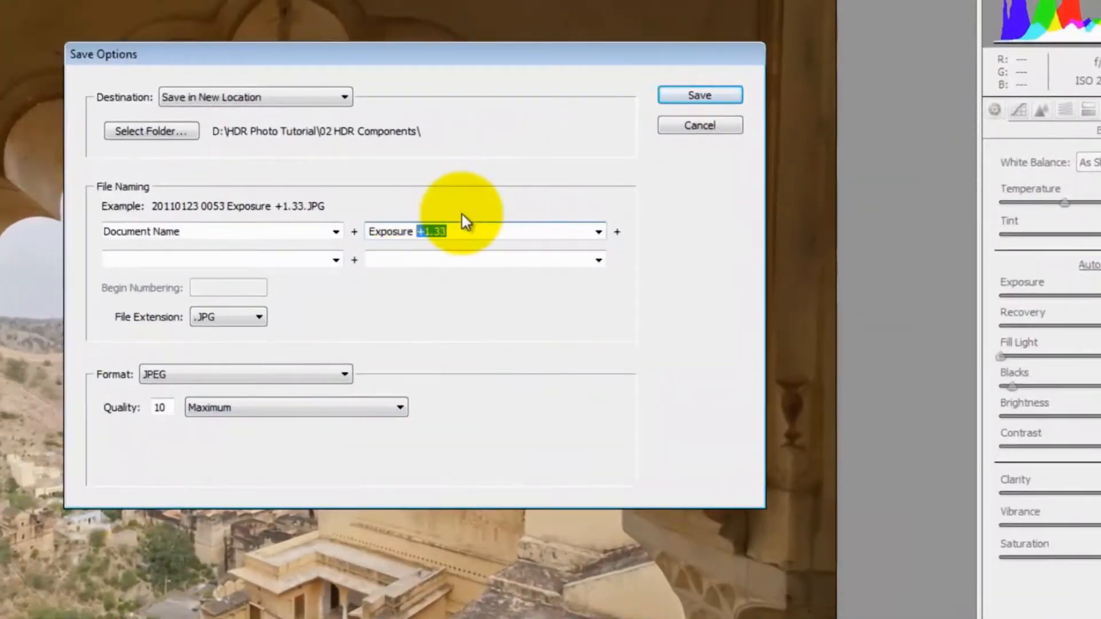
{"action": "type", "text": "0.67"}
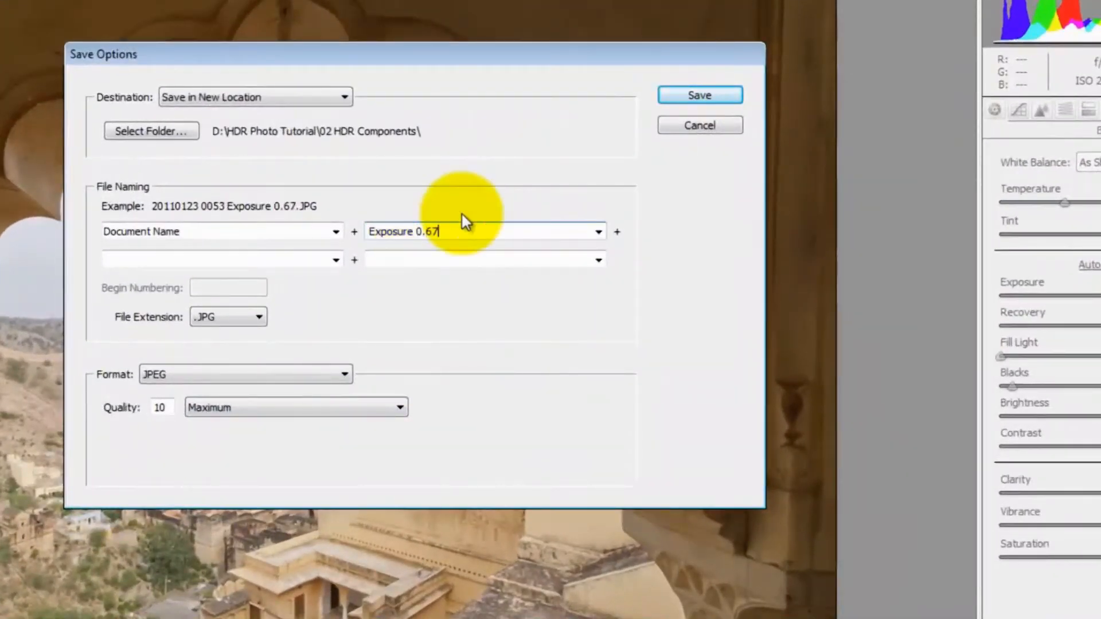
{"action": "type", "text": "+"}
{"action": "key", "text": "Return"}
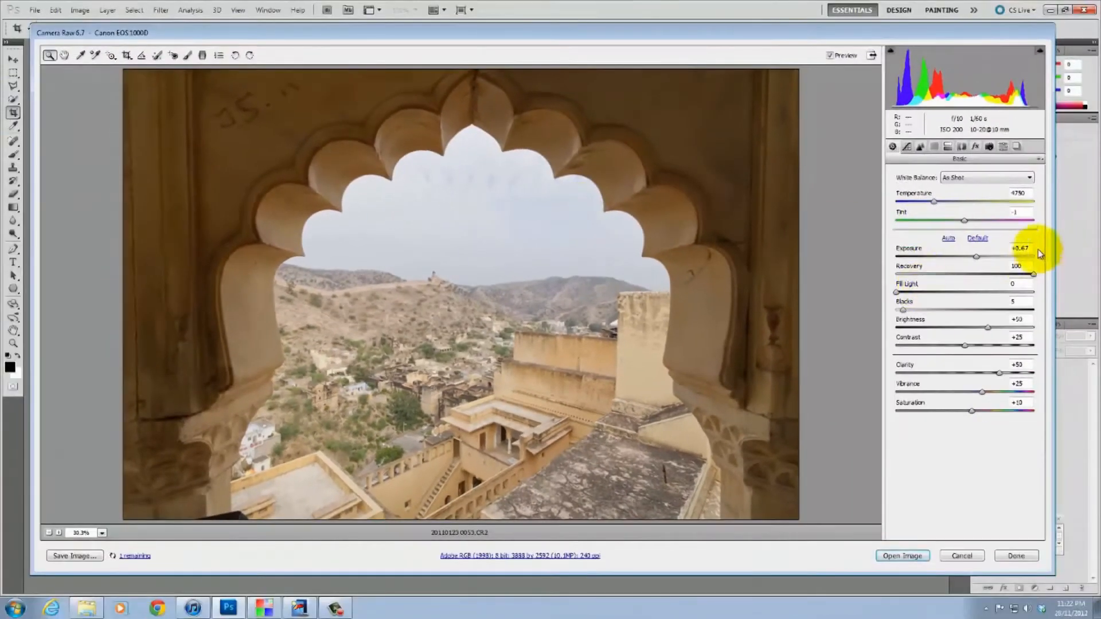
Set the Exposure to +1.33 and save another JPEG with the file name suffix "Exposure +1.33".
{"action": "left_click_drag", "start_coordinate": [1031, 249], "coordinate": [904, 254]}
{"action": "type", "text": "1.33"}
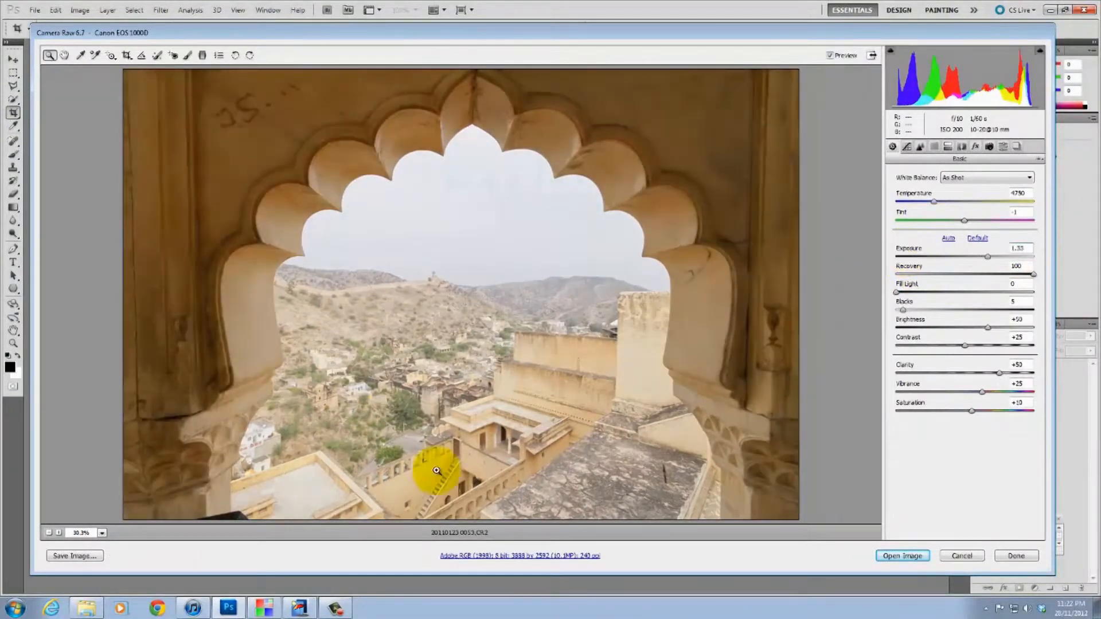
{"action": "left_click", "coordinate": [81, 555]}
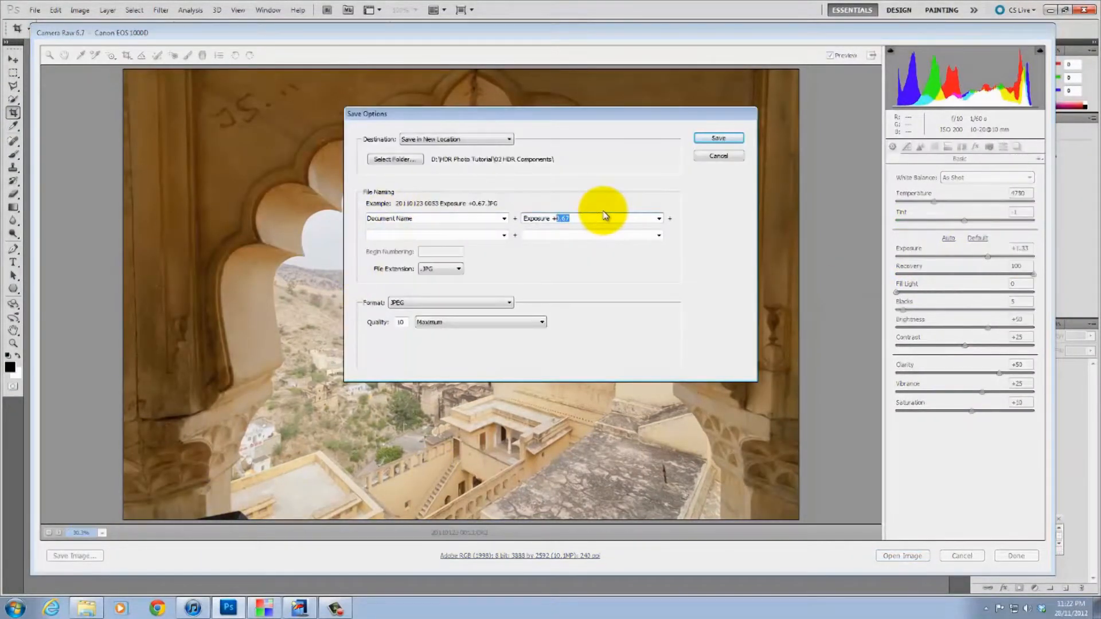
{"action": "key", "text": "Return"}
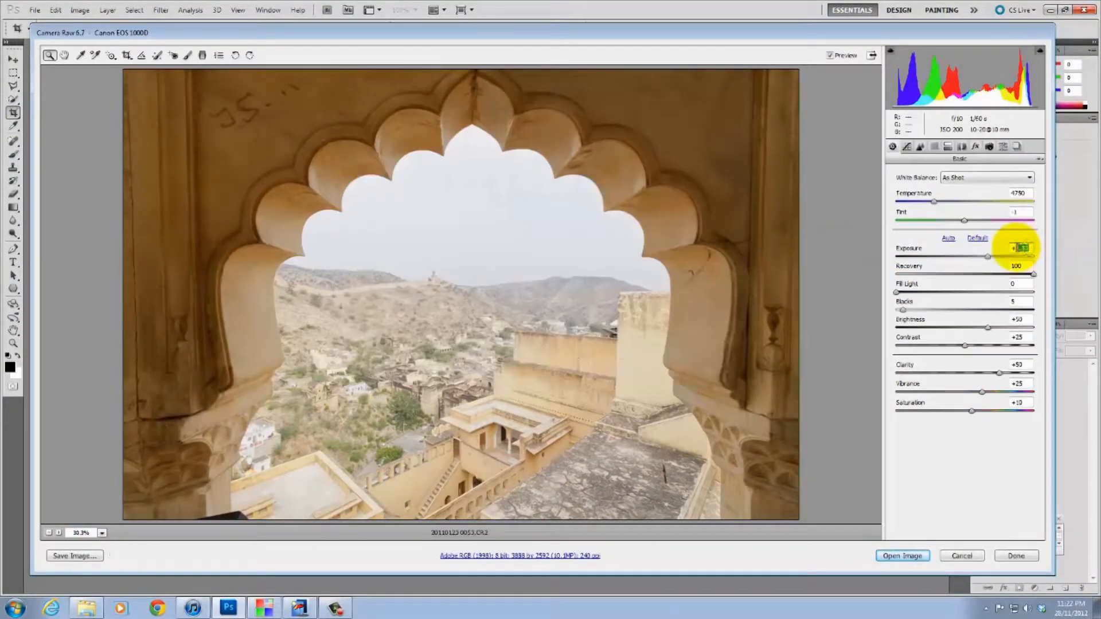
Set the Exposure to +2.00 and save another JPEG with the file name suffix "Exposure +2.00".
{"action": "key", "text": "Return"}
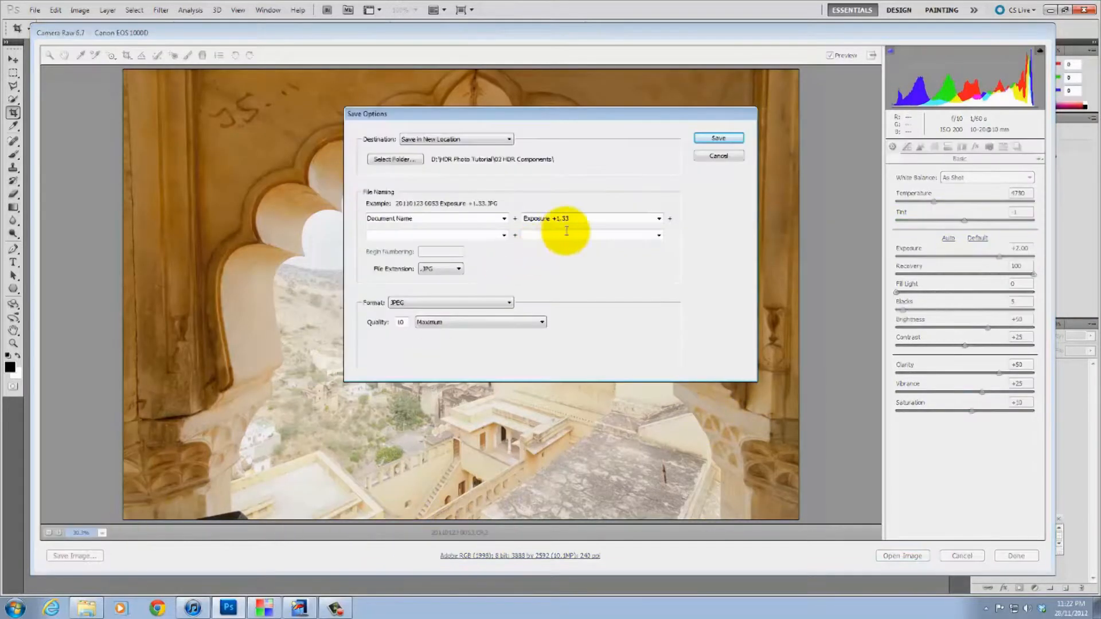
{"action": "left_click", "coordinate": [75, 556]}
{"action": "left_click_drag", "start_coordinate": [589, 218], "coordinate": [556, 219]}
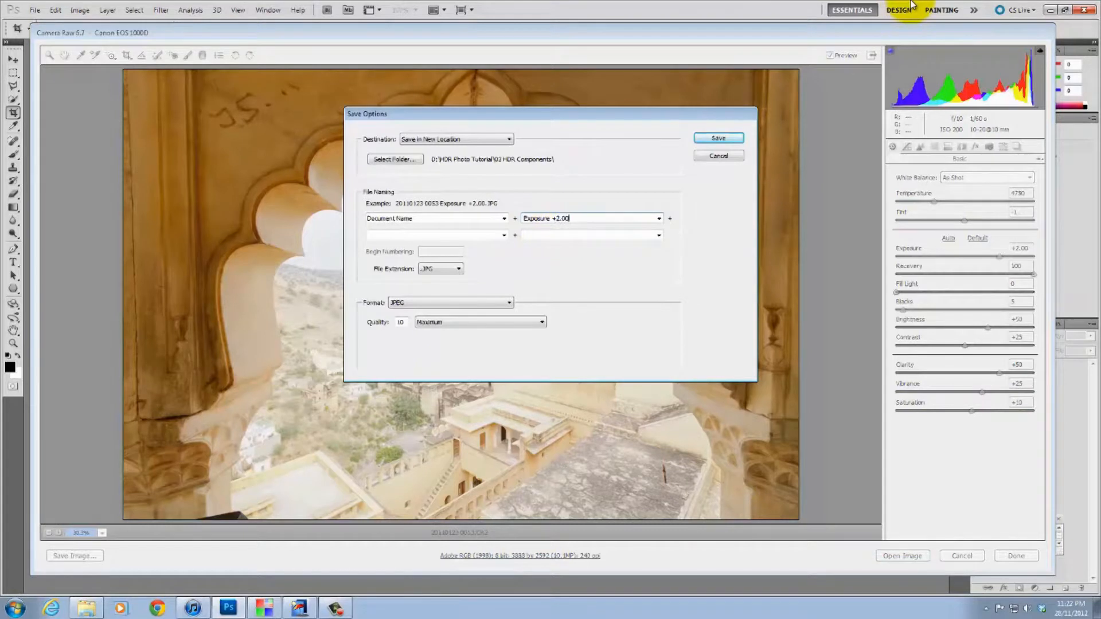
{"action": "key", "text": "Return"}
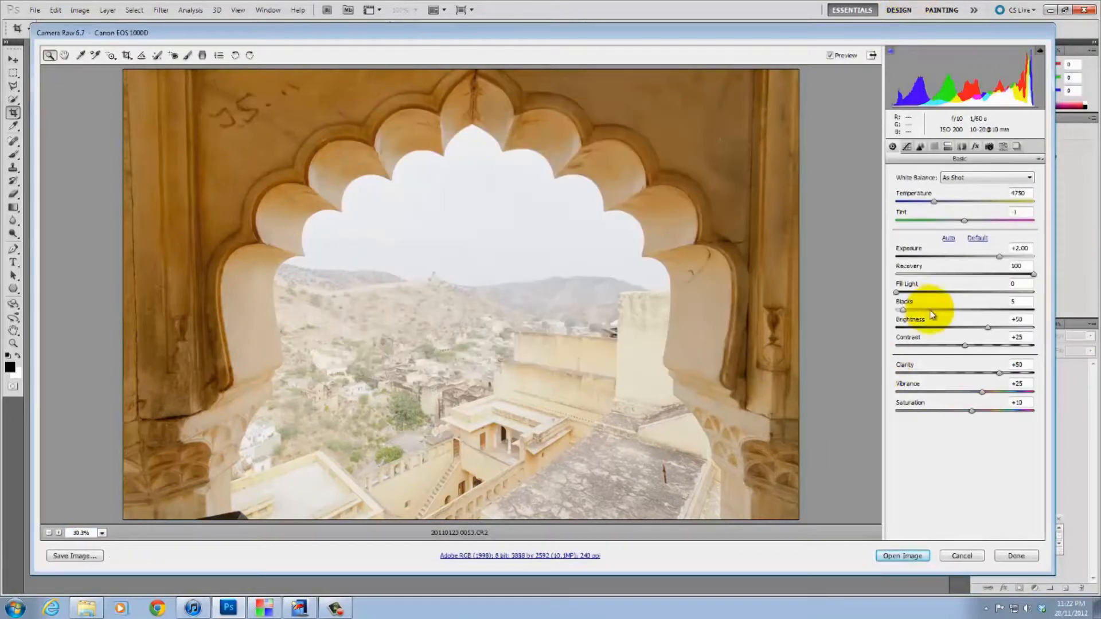
Close the Camera Raw window and switch to Photomatix Pro.
{"action": "left_click", "coordinate": [909, 557]}
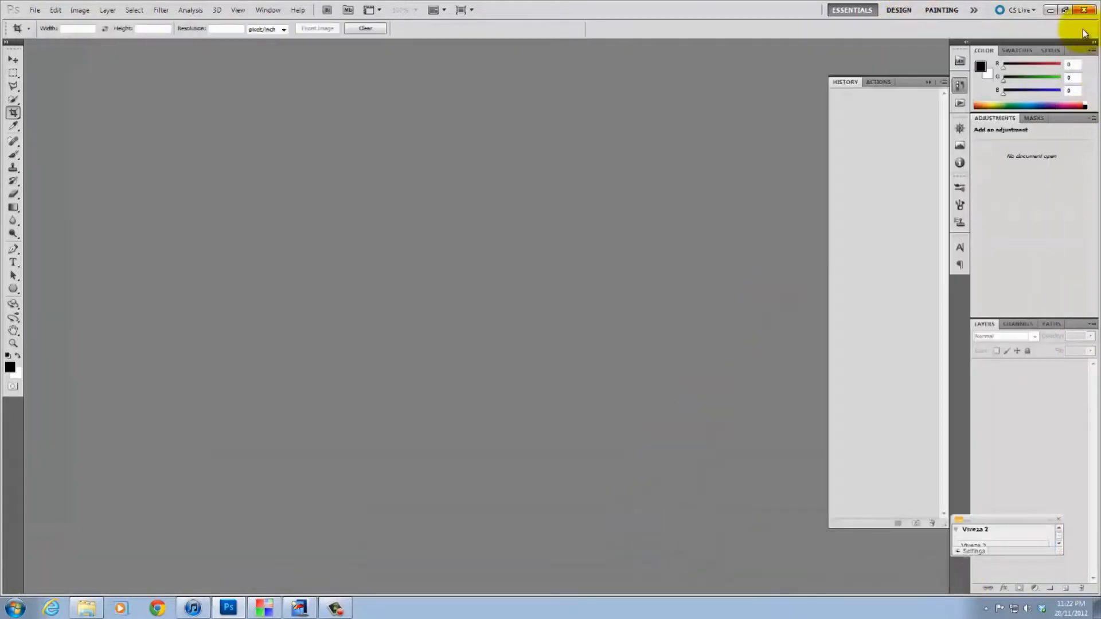
{"action": "left_click", "coordinate": [1054, 11]}
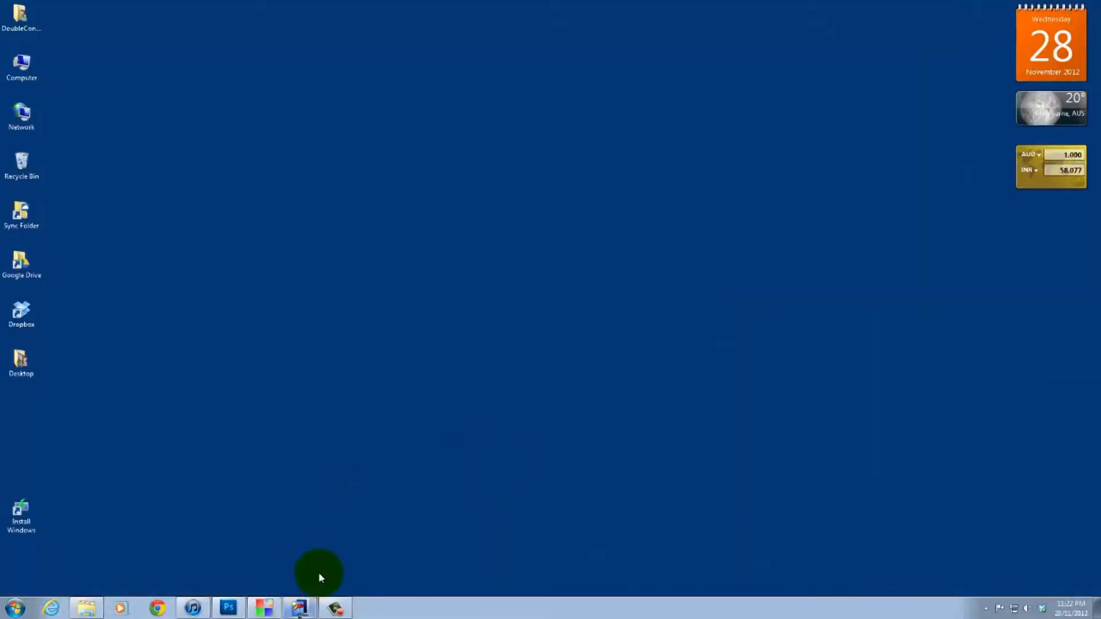
{"action": "left_click", "coordinate": [299, 608]}
Load the +0.67, +1.33 and +2.00 exposure JPEGs from the 02 HDR Components folder as bracketed photos.
{"action": "left_click", "coordinate": [85, 66]}
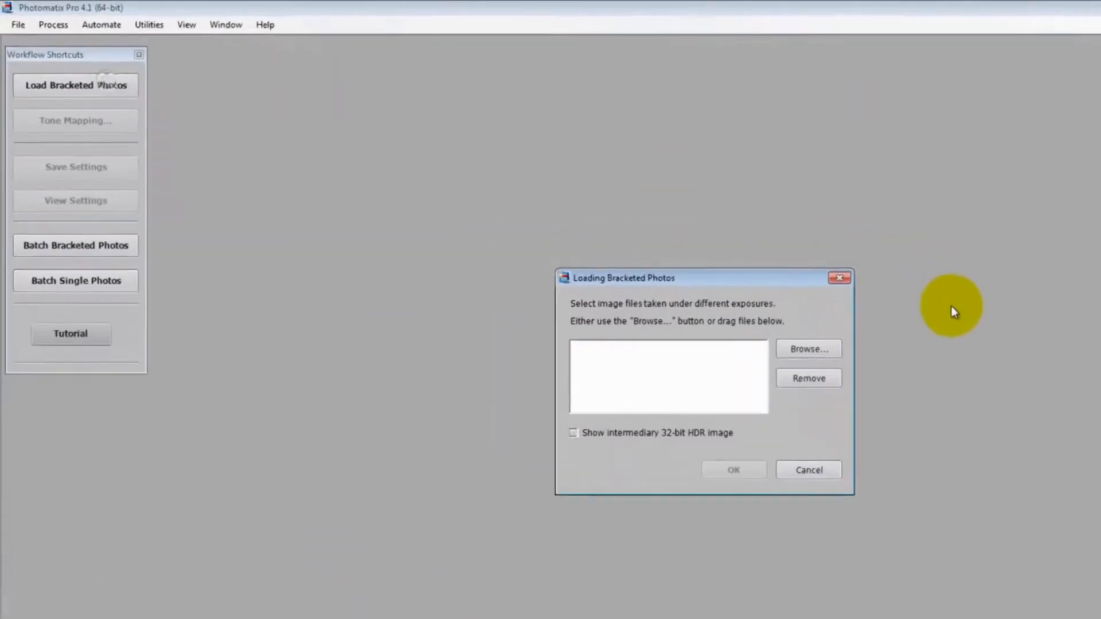
{"action": "left_click", "coordinate": [823, 345]}
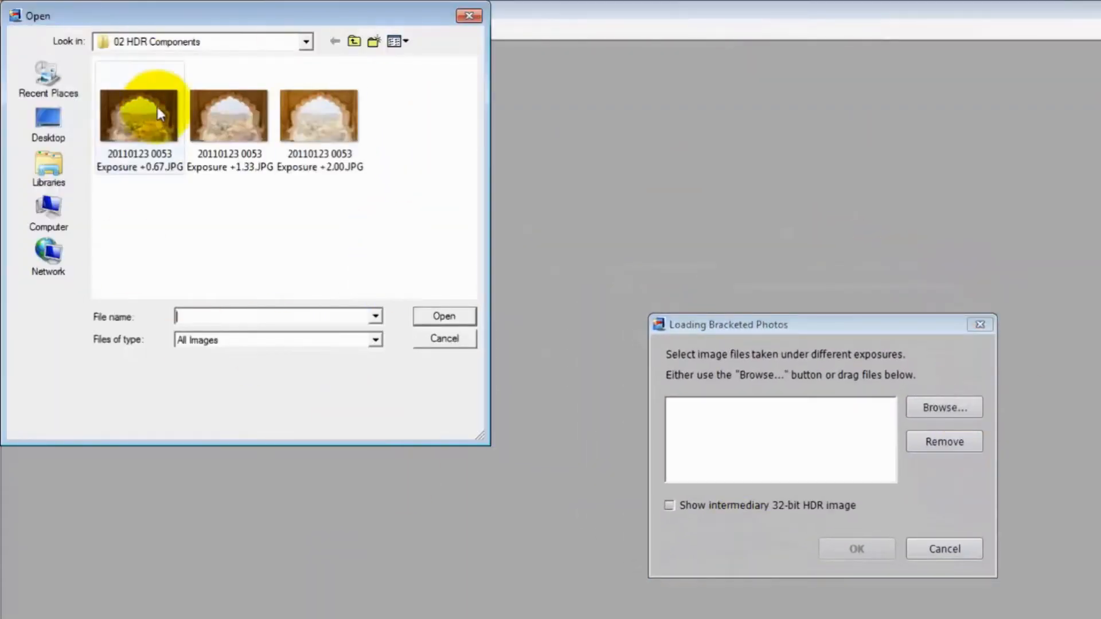
{"action": "left_click_drag", "start_coordinate": [409, 233], "coordinate": [94, 80]}
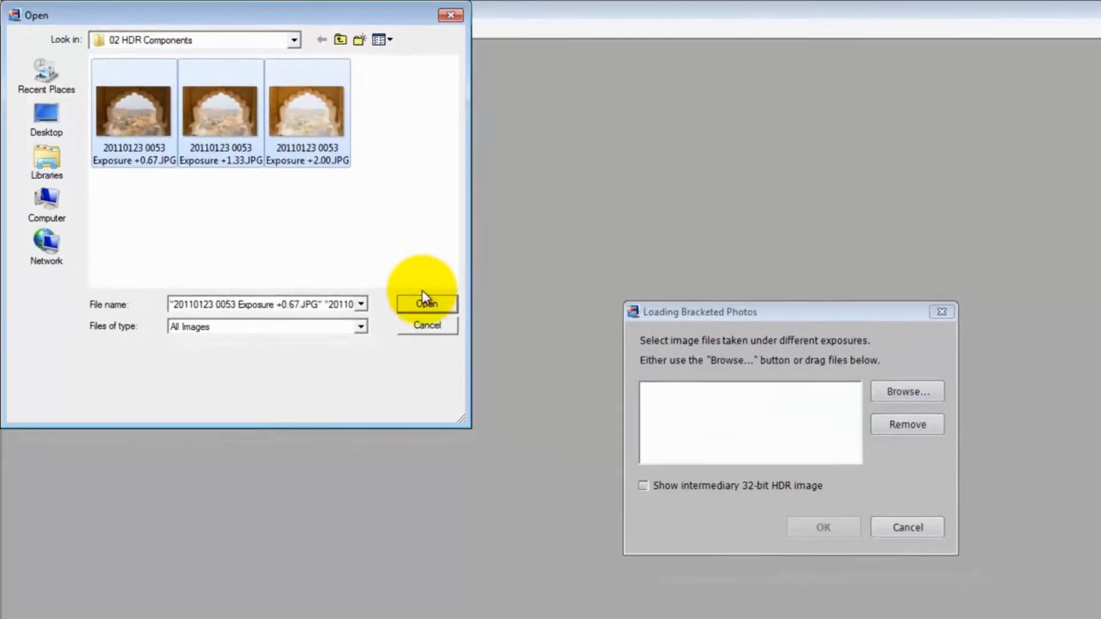
{"action": "left_click", "coordinate": [445, 316]}
{"action": "left_click", "coordinate": [857, 549]}
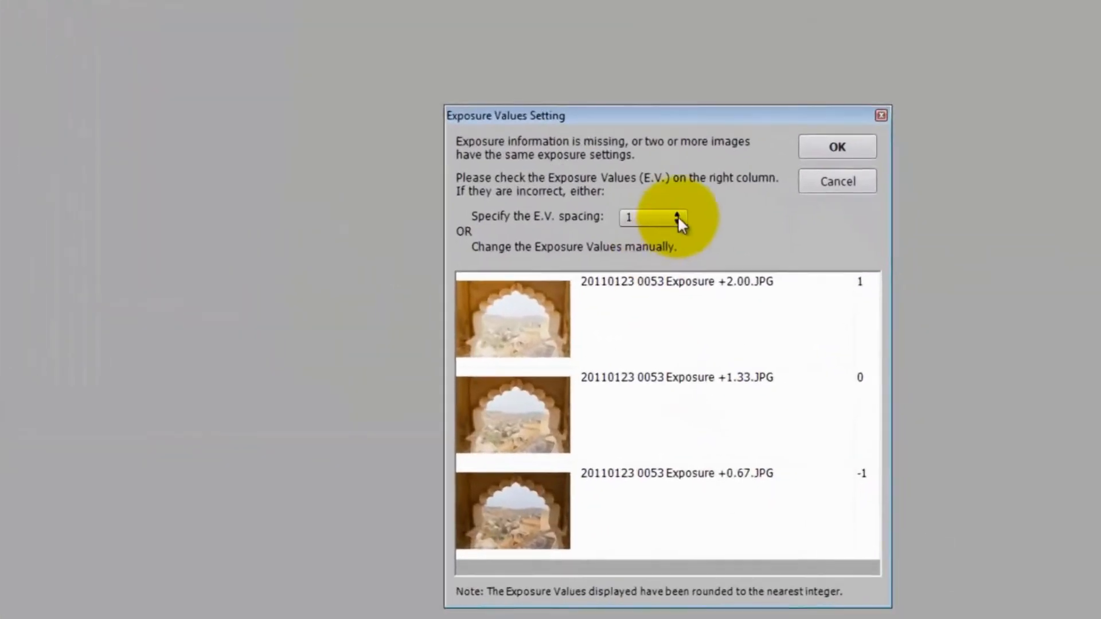
Specify an E.V. spacing of 2/3 for the bracketed photos and merge them for tone mapping.
{"action": "left_click", "coordinate": [746, 283]}
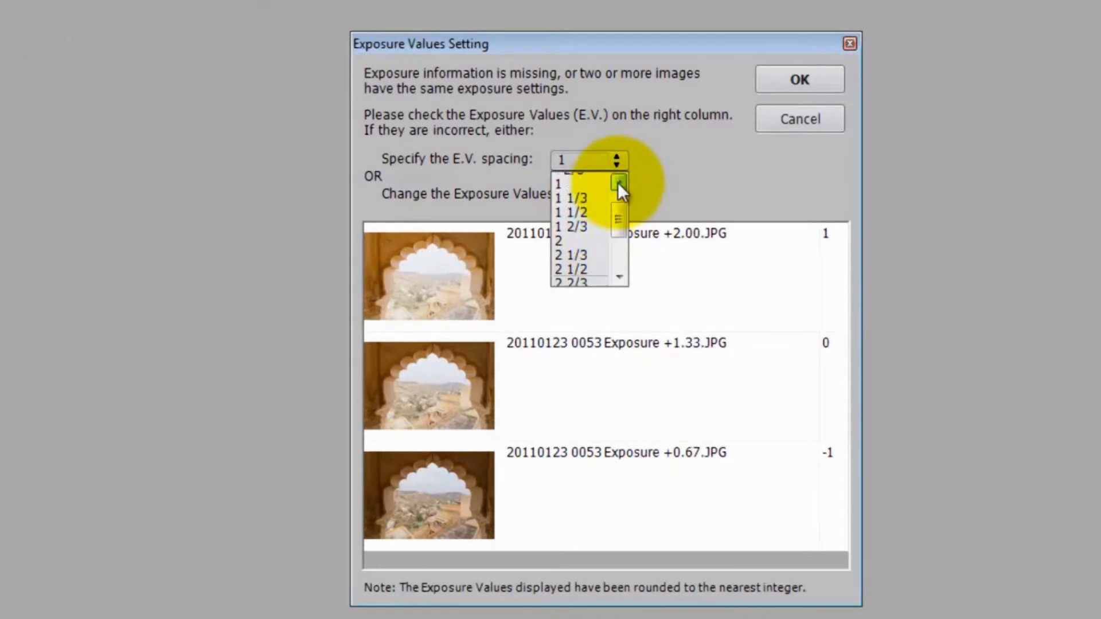
{"action": "left_click", "coordinate": [619, 182]}
{"action": "left_click", "coordinate": [619, 183]}
{"action": "left_click", "coordinate": [577, 194]}
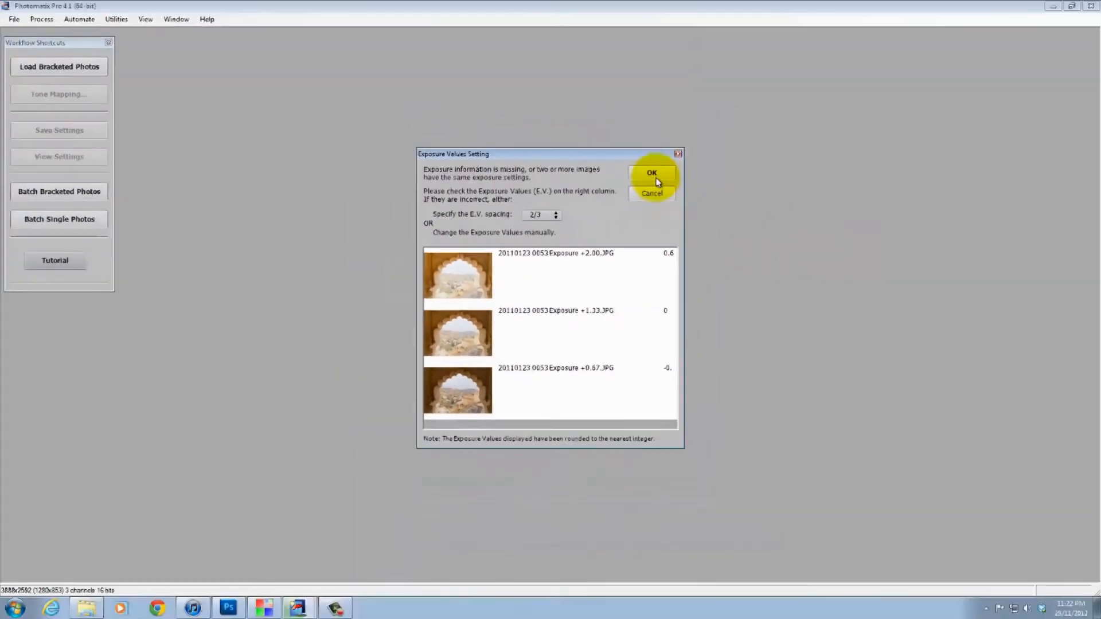
{"action": "left_click", "coordinate": [660, 175]}
{"action": "left_click", "coordinate": [573, 364]}
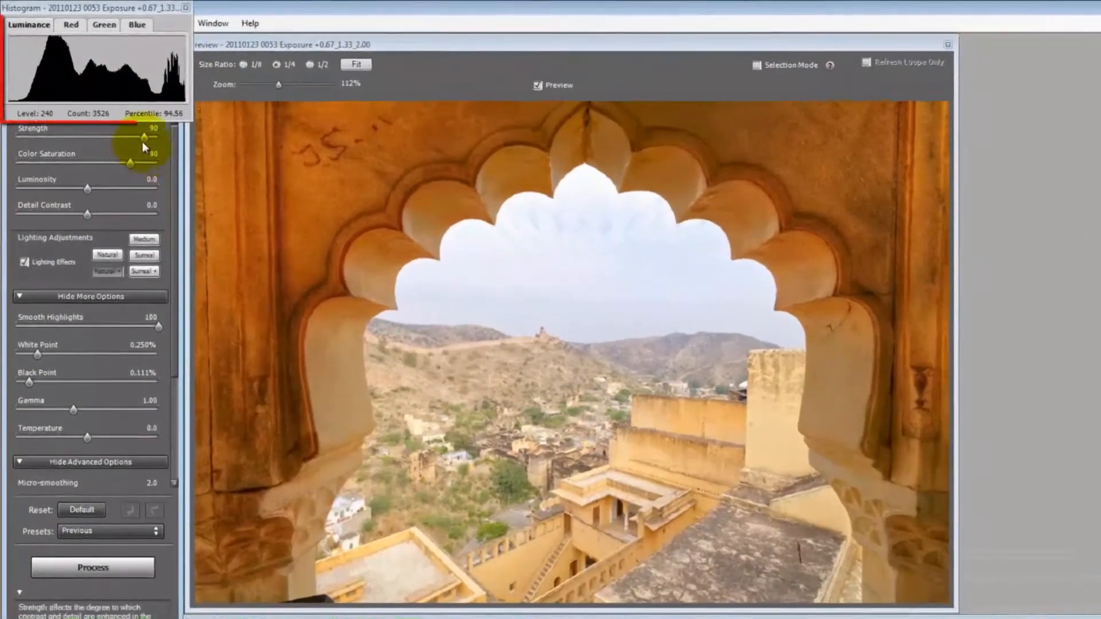
Adjust the tone mapping to Strength 90 and Color Saturation 85.
{"action": "mouse_move", "coordinate": [136, 132]}
{"action": "left_mouse_down"}
{"action": "mouse_move", "coordinate": [68, 139]}
{"action": "mouse_move", "coordinate": [181, 140]}
{"action": "left_mouse_up"}
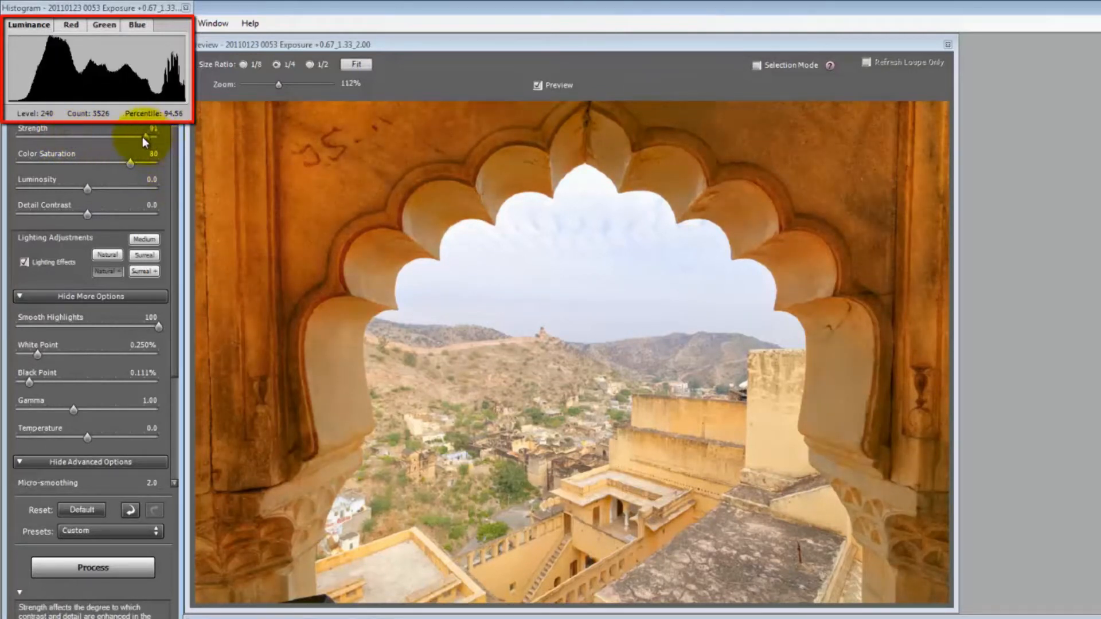
{"action": "left_click_drag", "start_coordinate": [143, 136], "coordinate": [140, 137]}
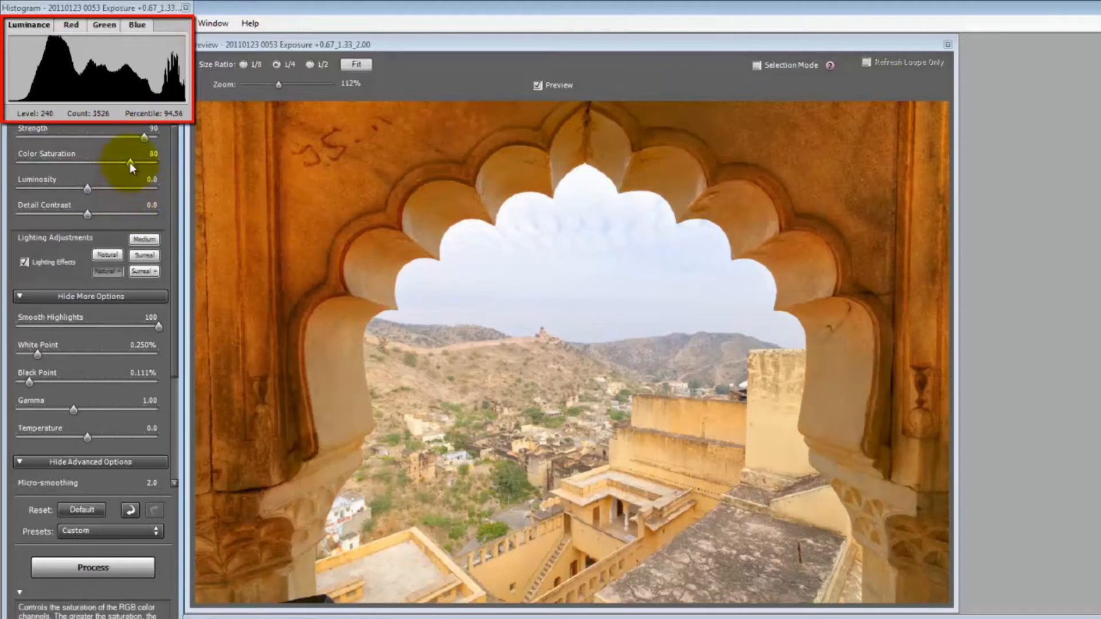
{"action": "mouse_move", "coordinate": [45, 162]}
{"action": "left_mouse_down"}
{"action": "mouse_move", "coordinate": [170, 173]}
{"action": "mouse_move", "coordinate": [137, 163]}
{"action": "left_mouse_up"}
{"action": "left_click", "coordinate": [320, 325]}
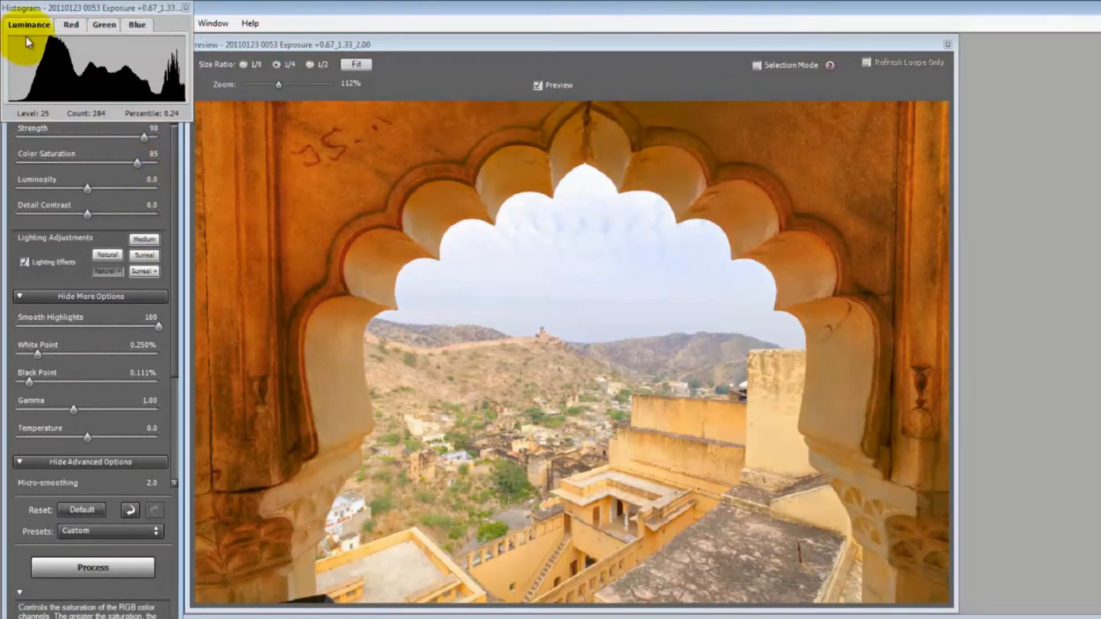
Try the Surreal + and Medium lighting effects on the preview, and return to Natural +.
{"action": "left_click", "coordinate": [109, 271]}
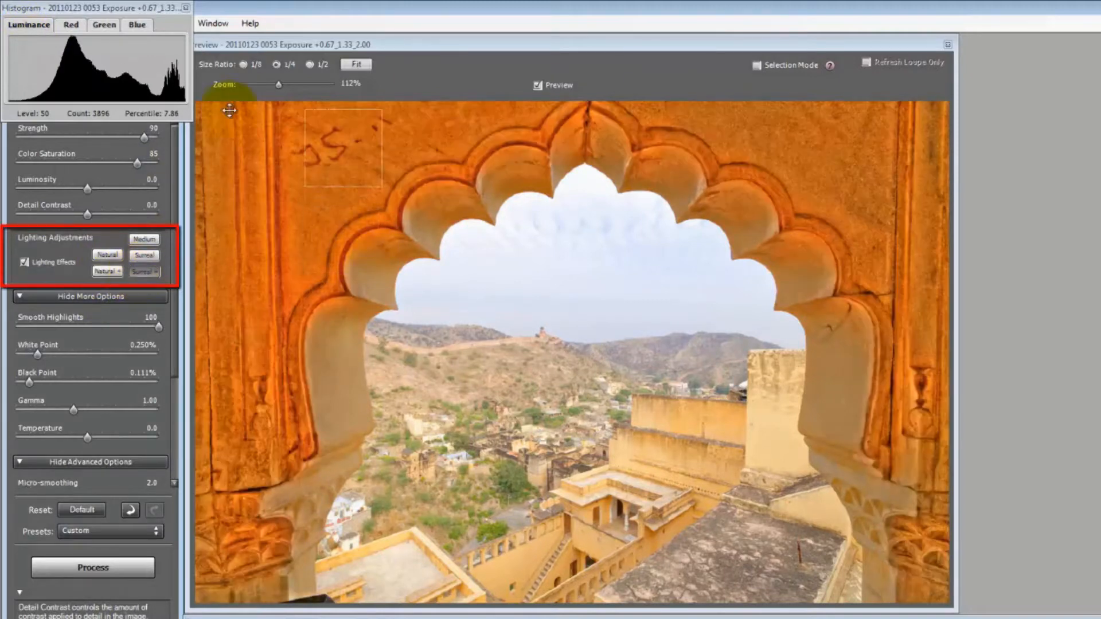
{"action": "left_click", "coordinate": [144, 239]}
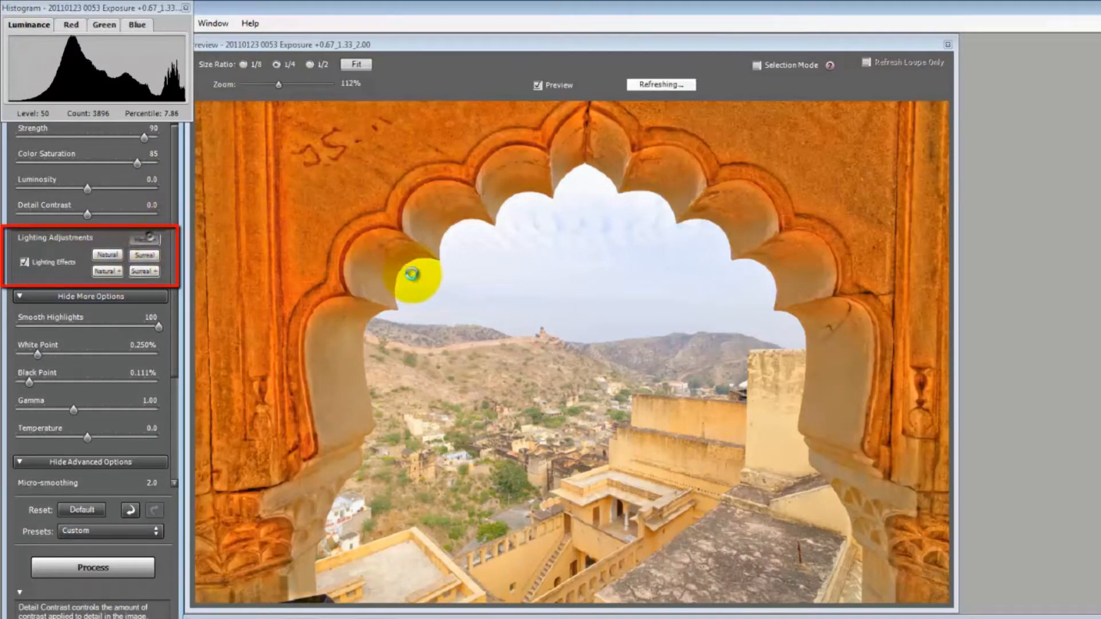
{"action": "left_click", "coordinate": [108, 255]}
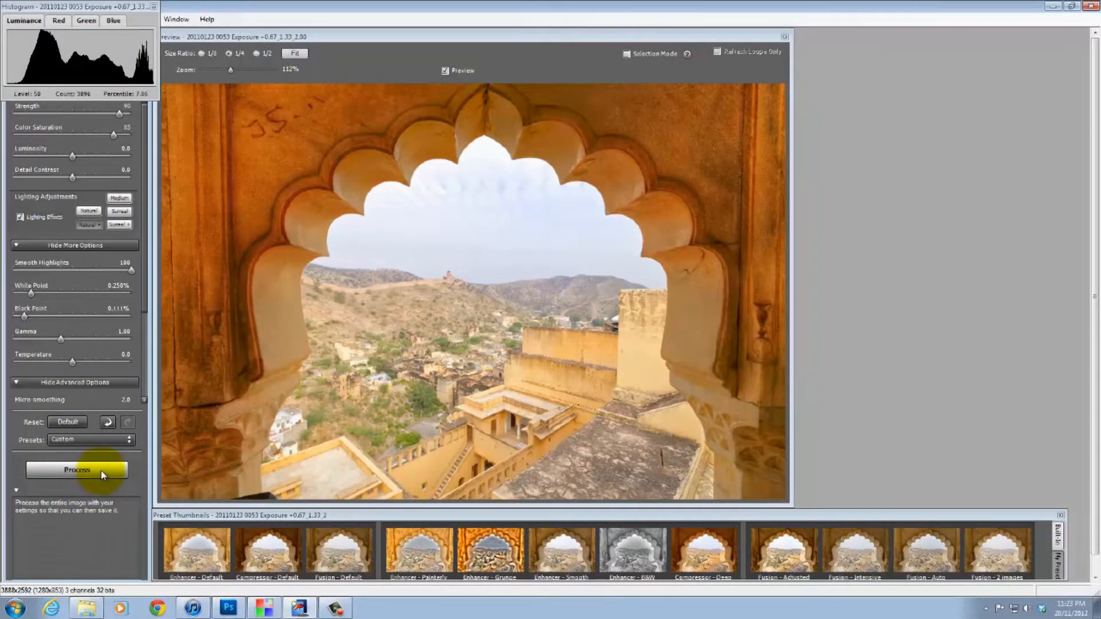
Process the entire HDR image with the current tone mapping settings.
{"action": "left_click", "coordinate": [101, 470]}
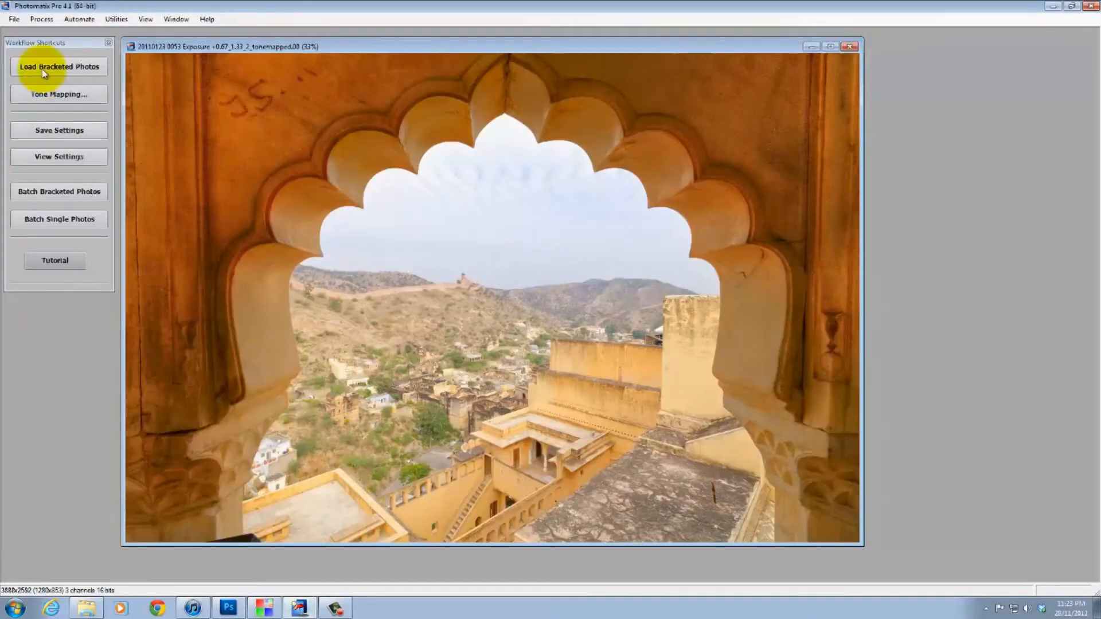
{"action": "left_click", "coordinate": [14, 19]}
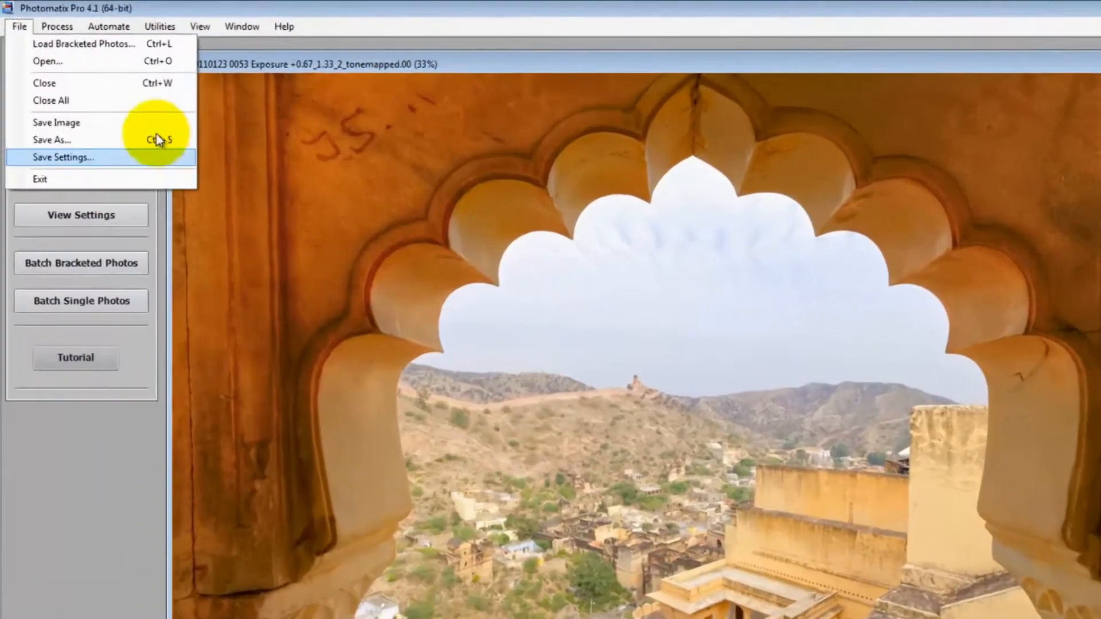
{"action": "left_click", "coordinate": [156, 138]}
{"action": "left_click", "coordinate": [326, 38]}
{"action": "double_click", "coordinate": [172, 116]}
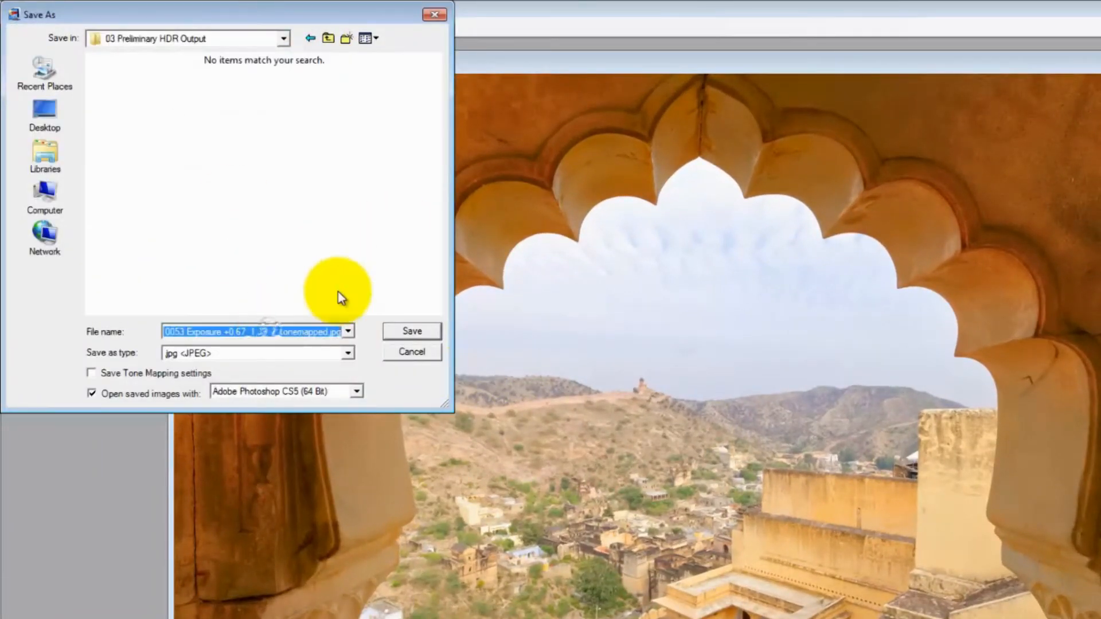
{"action": "key", "text": "Return"}
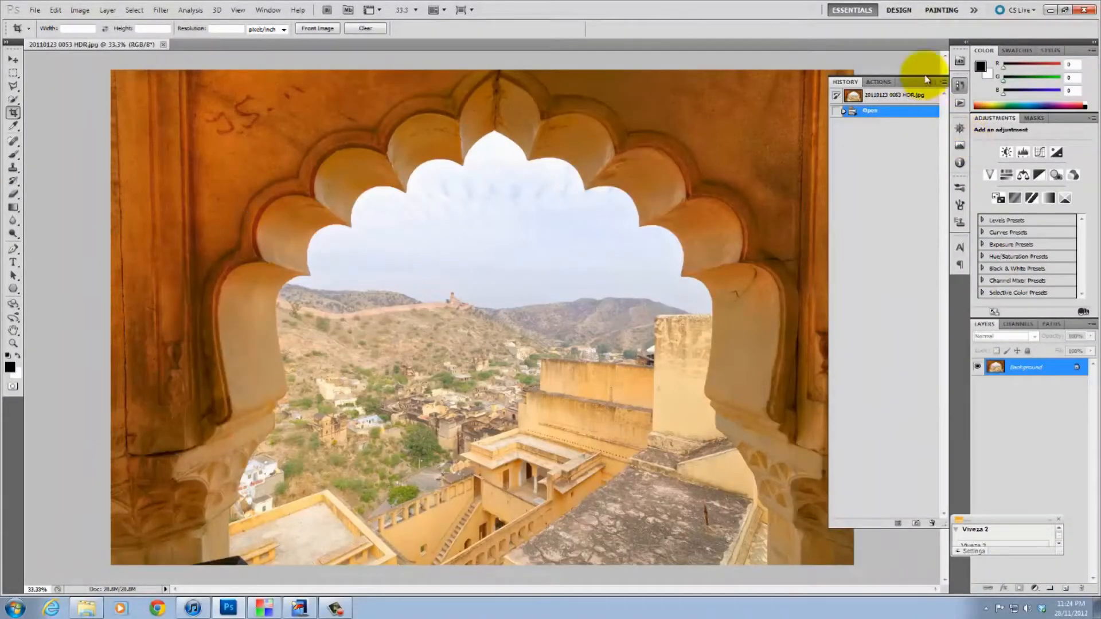
Select the whole view through the arch, sky included, with the Quick Selection tool.
{"action": "left_click", "coordinate": [16, 99]}
{"action": "left_click", "coordinate": [63, 27]}
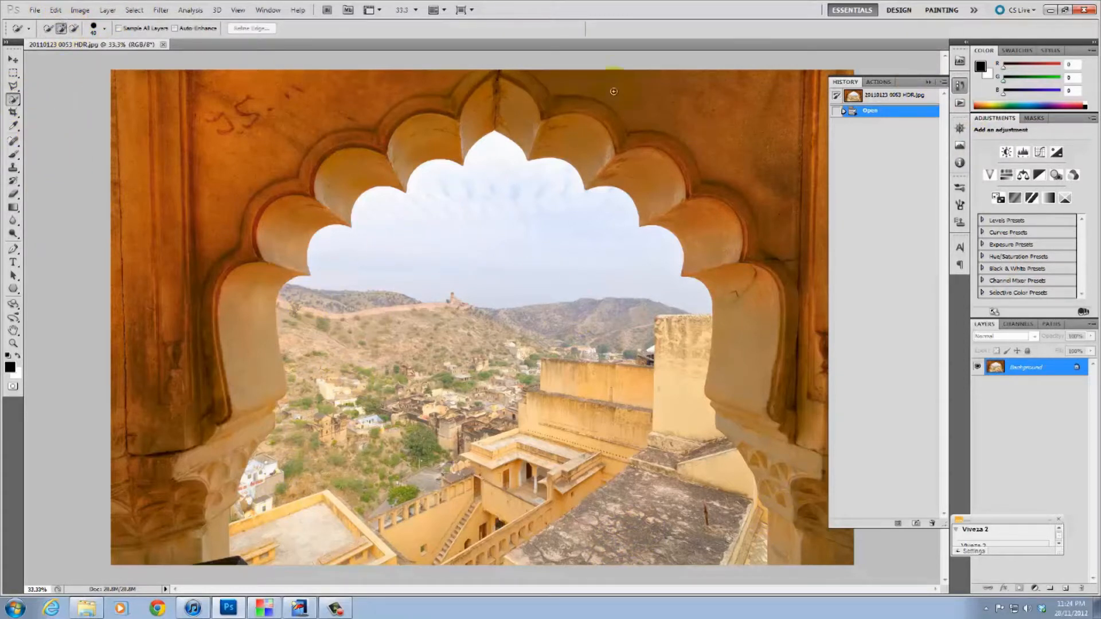
{"action": "mouse_move", "coordinate": [103, 422]}
{"action": "left_mouse_down"}
{"action": "mouse_move", "coordinate": [293, 556]}
{"action": "mouse_move", "coordinate": [295, 363]}
{"action": "mouse_move", "coordinate": [445, 207]}
{"action": "mouse_move", "coordinate": [642, 437]}
{"action": "mouse_move", "coordinate": [706, 534]}
{"action": "mouse_move", "coordinate": [677, 348]}
{"action": "mouse_move", "coordinate": [491, 427]}
{"action": "mouse_move", "coordinate": [438, 425]}
{"action": "mouse_move", "coordinate": [406, 321]}
{"action": "mouse_move", "coordinate": [388, 322]}
{"action": "mouse_move", "coordinate": [345, 459]}
{"action": "left_mouse_up"}
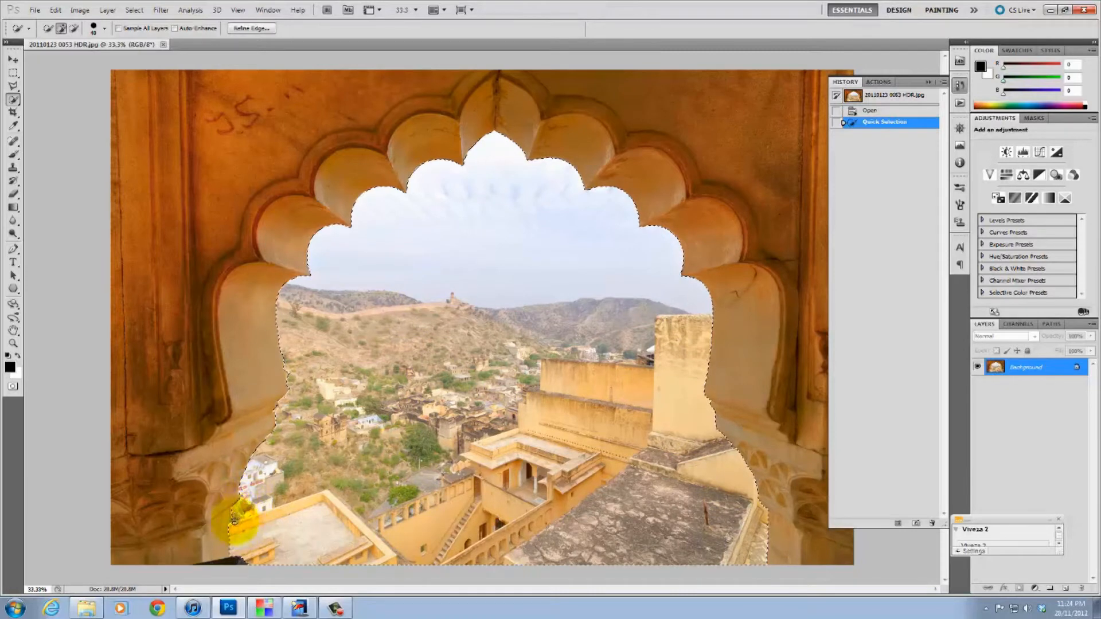
{"action": "left_click_drag", "start_coordinate": [247, 516], "coordinate": [274, 485]}
{"action": "left_click", "coordinate": [549, 391]}
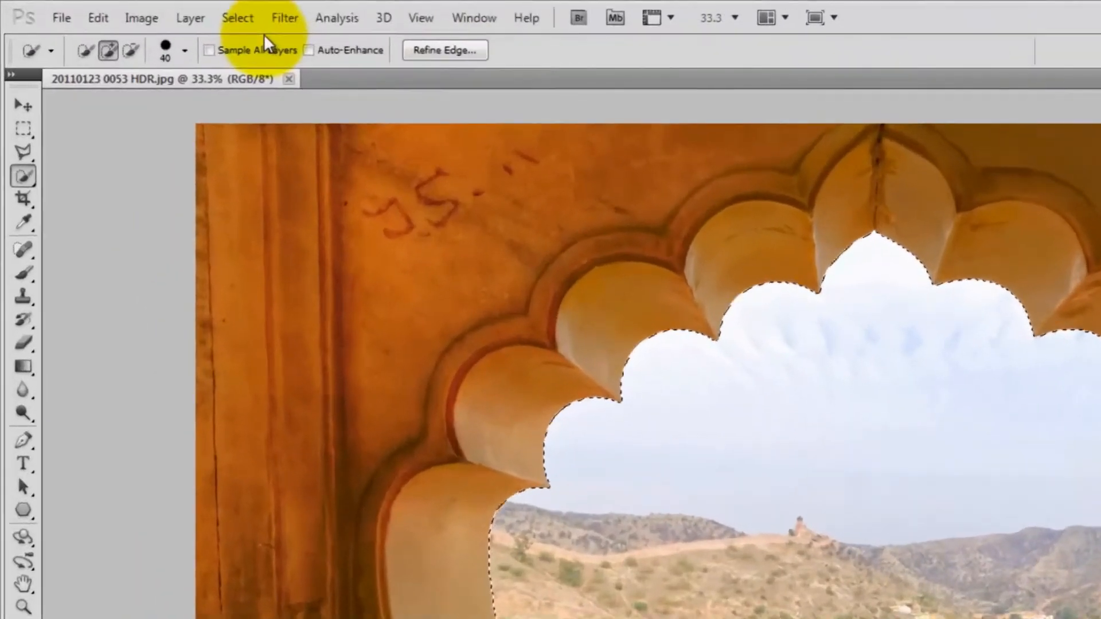
Save the selection as a new channel named Window and deselect it.
{"action": "left_click", "coordinate": [137, 12]}
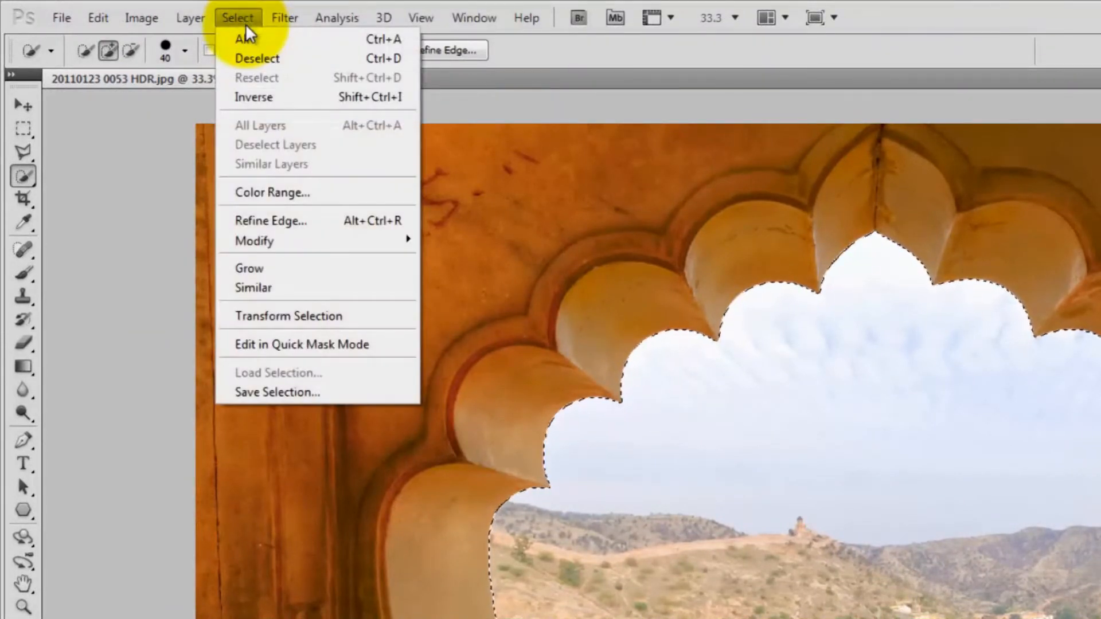
{"action": "left_click", "coordinate": [281, 392]}
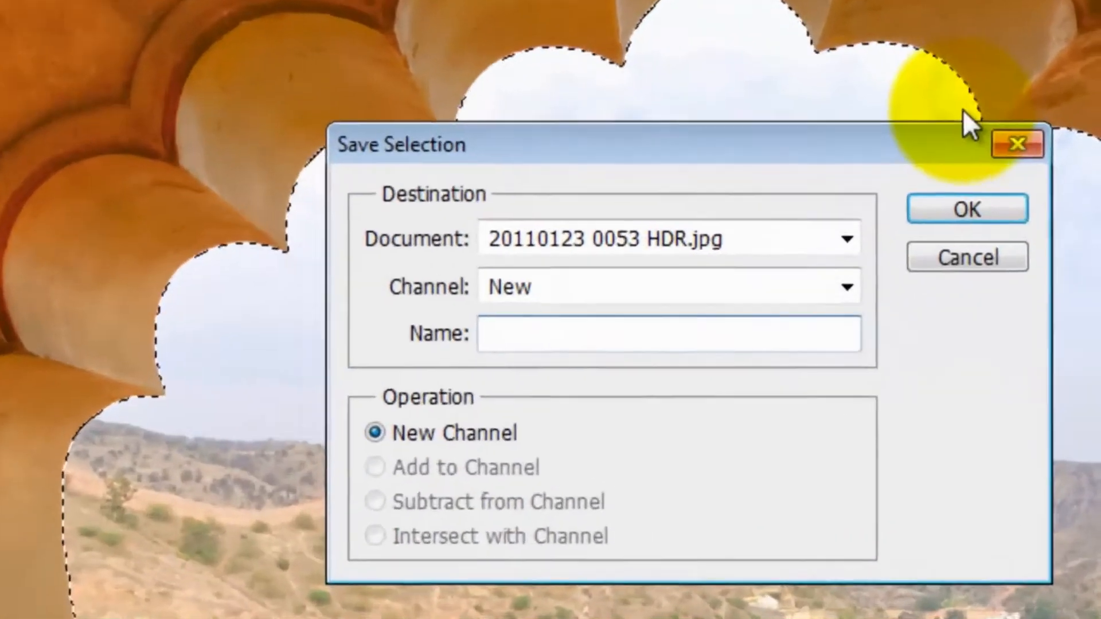
{"action": "type", "text": "Winf"}
{"action": "key", "text": "BackSpace"}
{"action": "type", "text": "dow"}
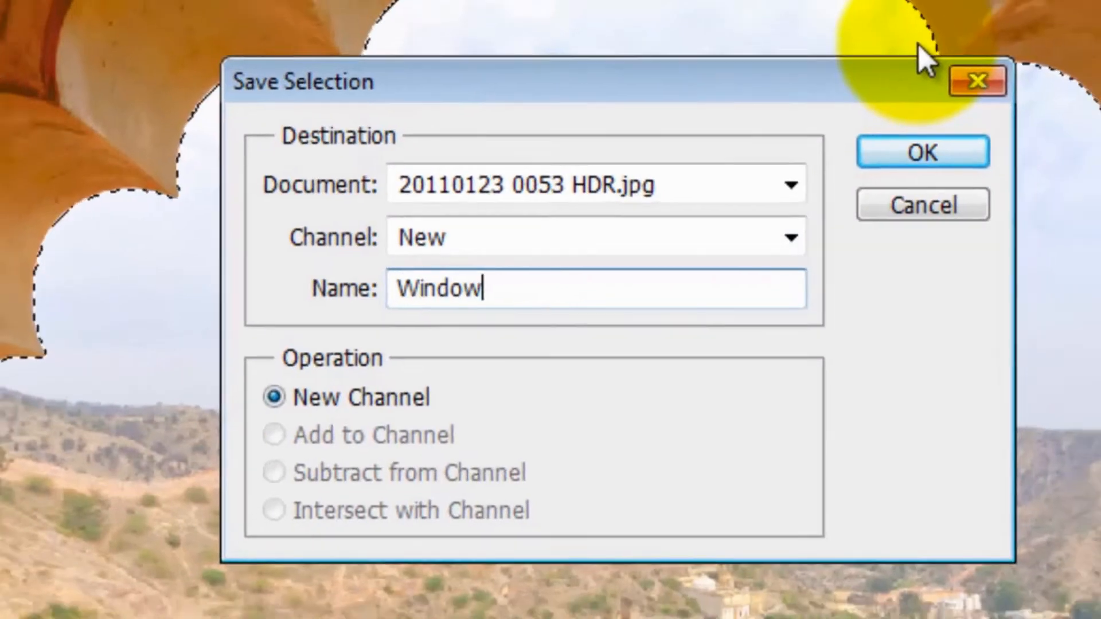
{"action": "key", "text": "Return"}
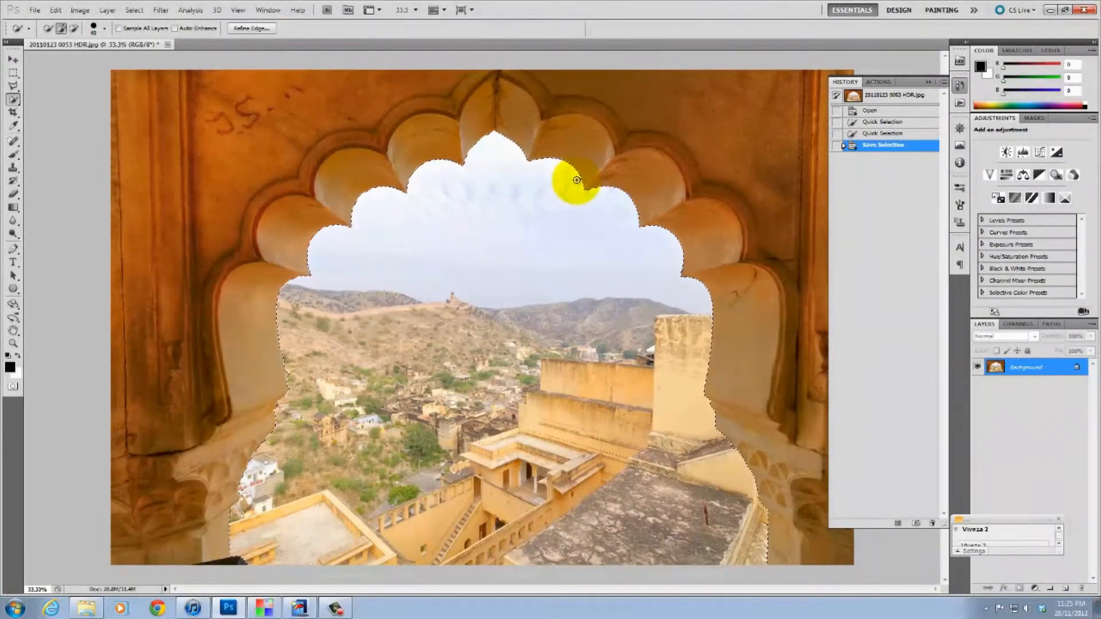
{"action": "key", "text": "ctrl+d"}
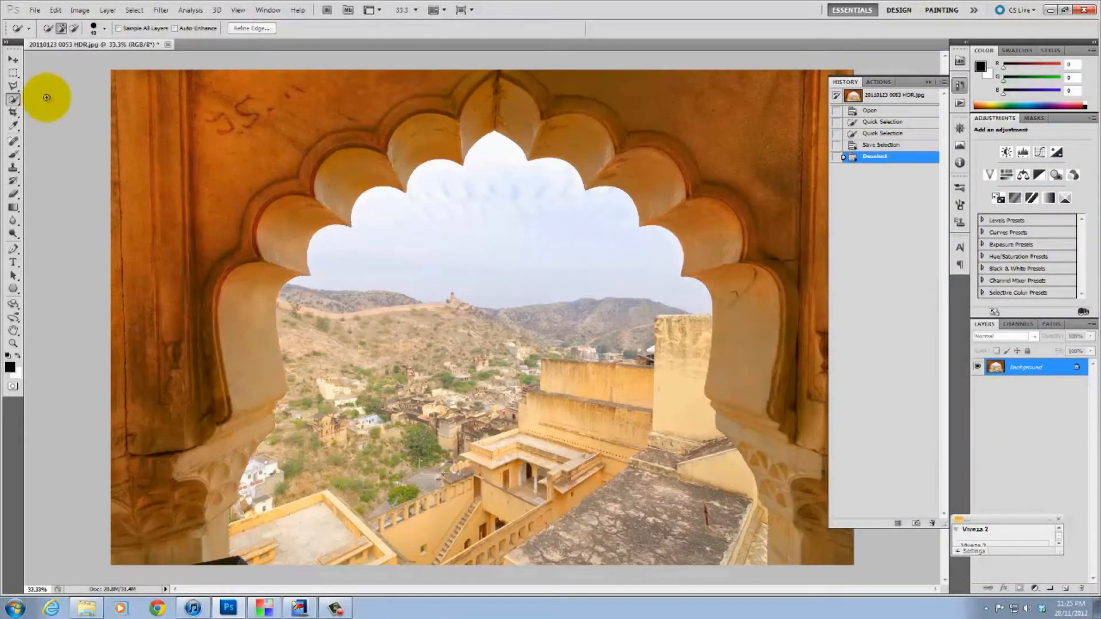
Quick-select only the sky inside the arch, save the selection as Sky, and deselect it.
{"action": "left_click_drag", "start_coordinate": [315, 263], "coordinate": [496, 185]}
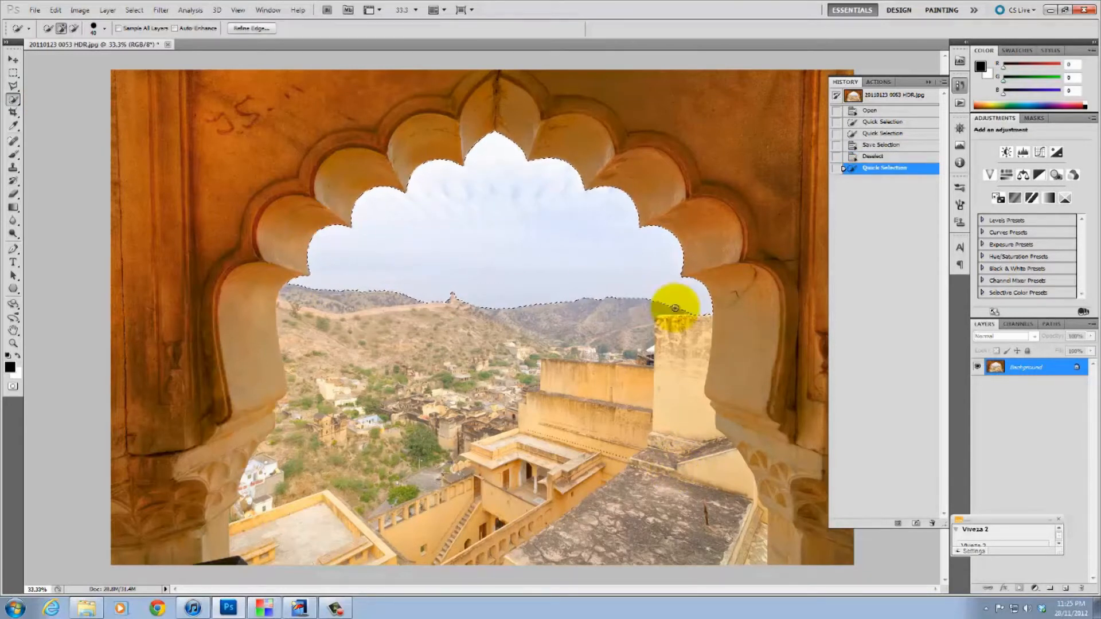
{"action": "left_click", "coordinate": [134, 9]}
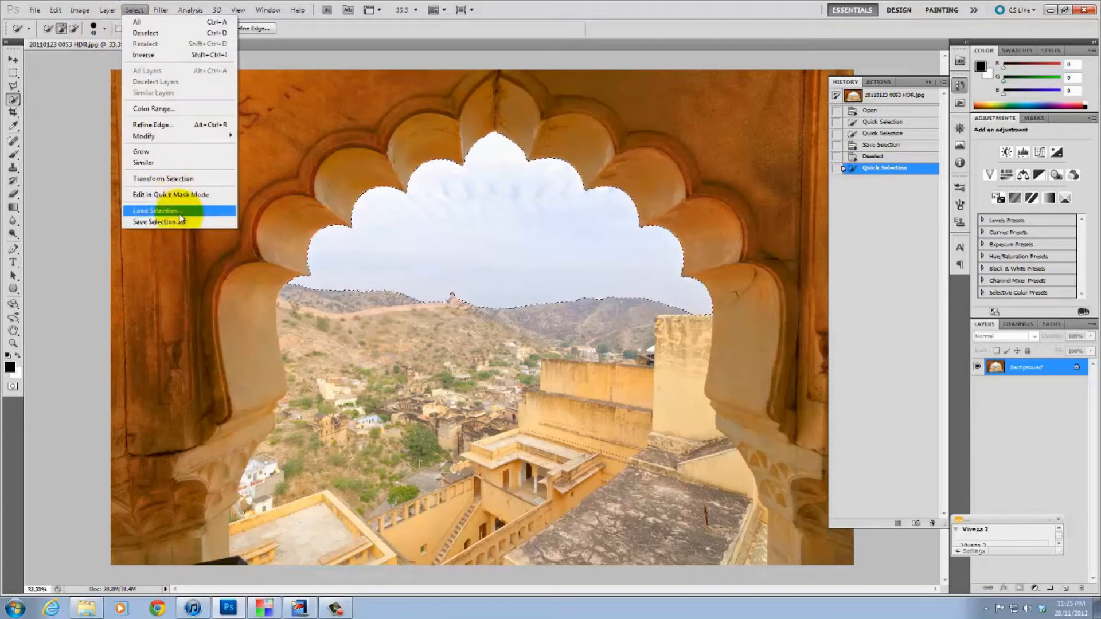
{"action": "left_click", "coordinate": [172, 216]}
{"action": "type", "text": "Sky"}
{"action": "key", "text": "Return"}
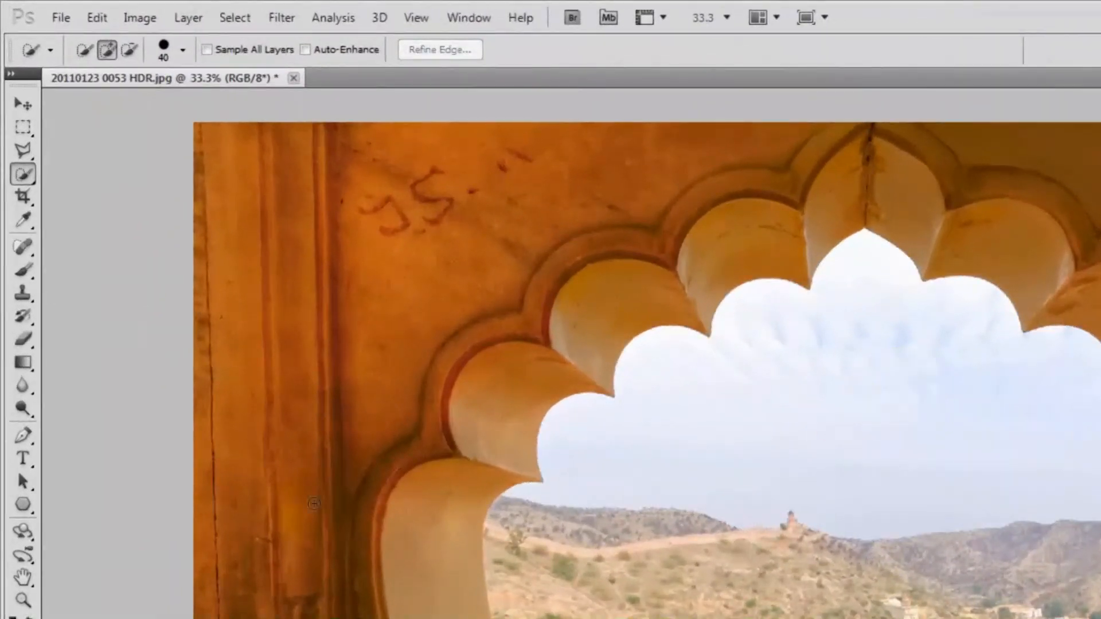
Load the saved Sky selection and feather its edge.
{"action": "left_click", "coordinate": [235, 17]}
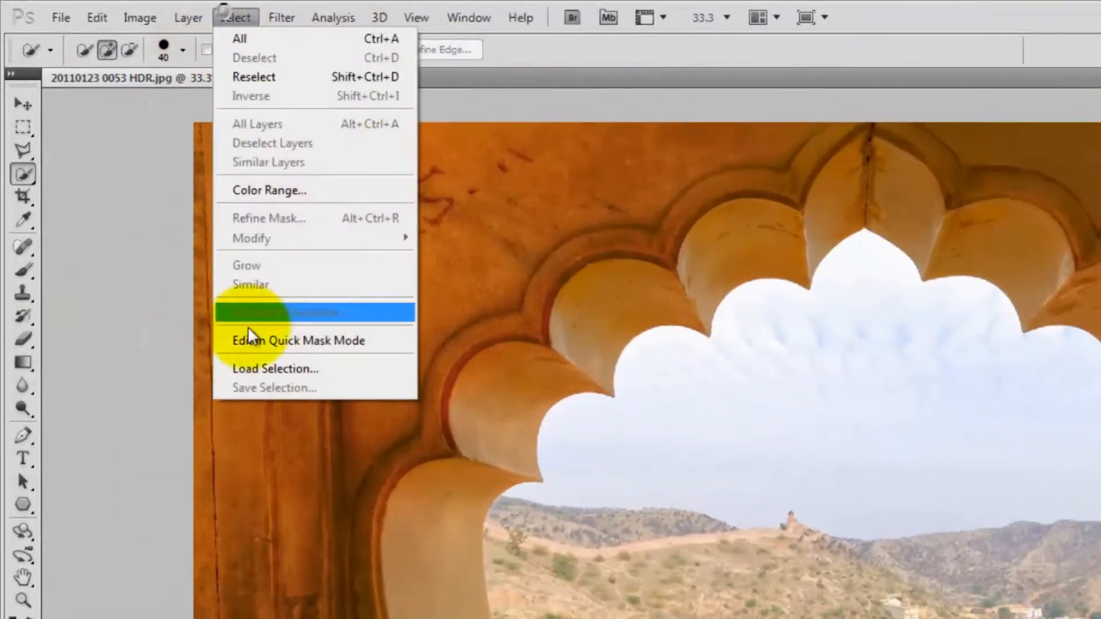
{"action": "left_click", "coordinate": [264, 362]}
{"action": "left_click", "coordinate": [757, 367]}
{"action": "left_click", "coordinate": [766, 401]}
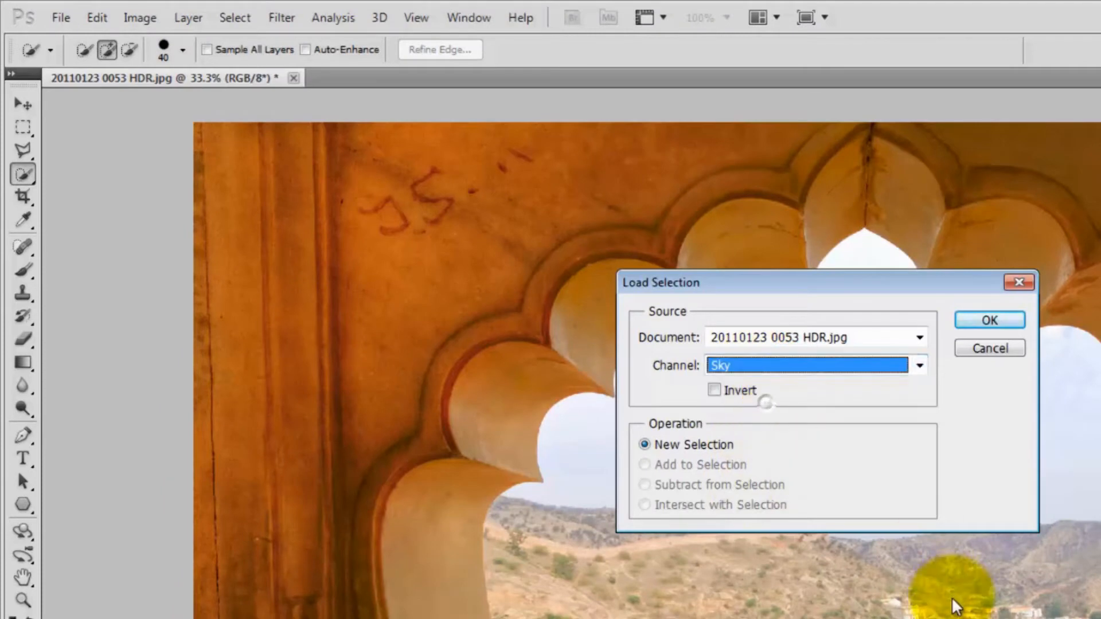
{"action": "left_click", "coordinate": [990, 320]}
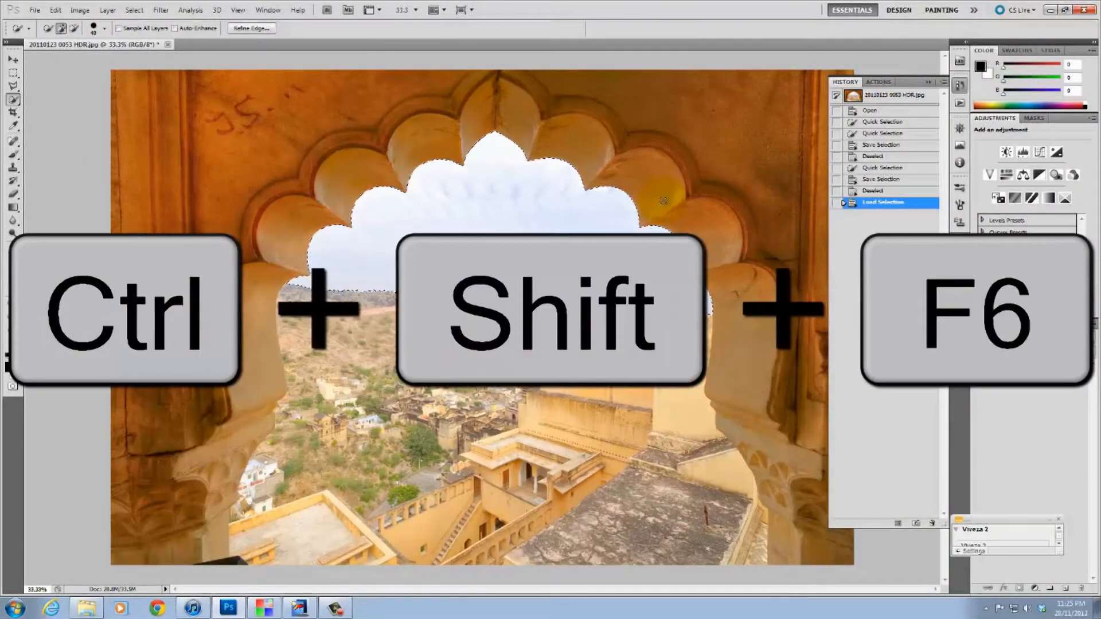
{"action": "key", "text": "ctrl+shift+F6"}
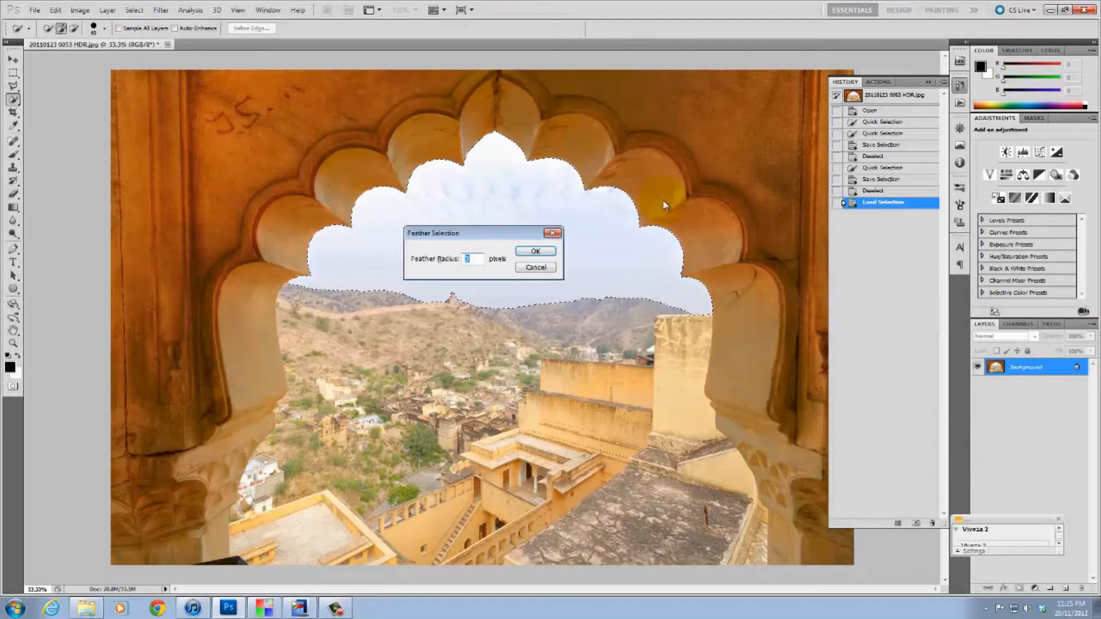
{"action": "left_click", "coordinate": [524, 251]}
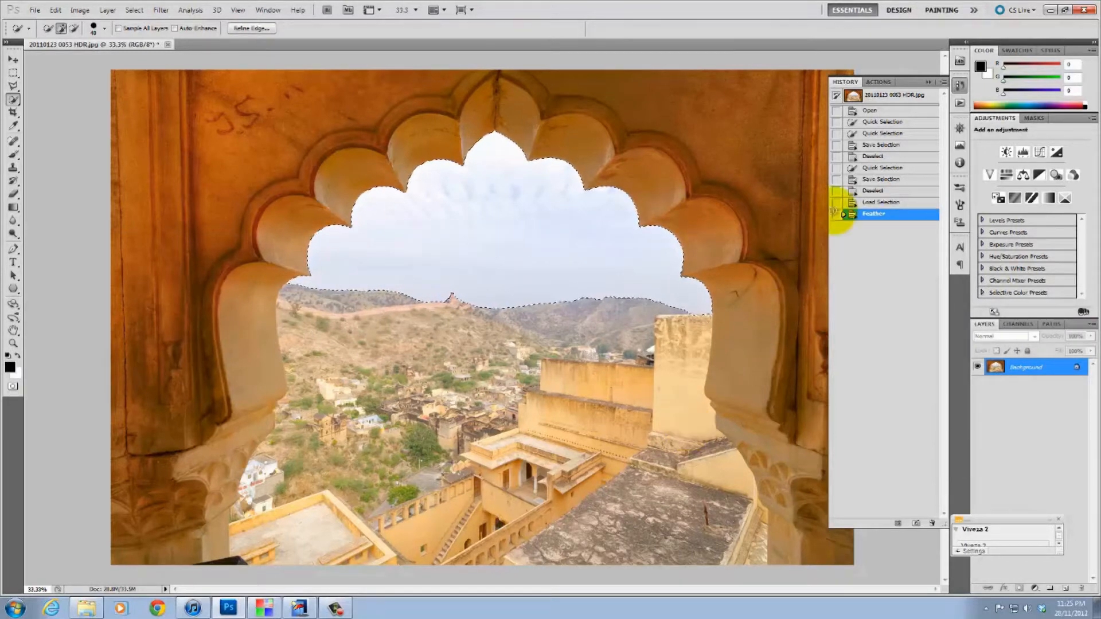
Copy the feathered sky to a new layer and check it with the Background layer briefly hidden.
{"action": "key", "text": "ctrl+c"}
{"action": "key", "text": "ctrl+v"}
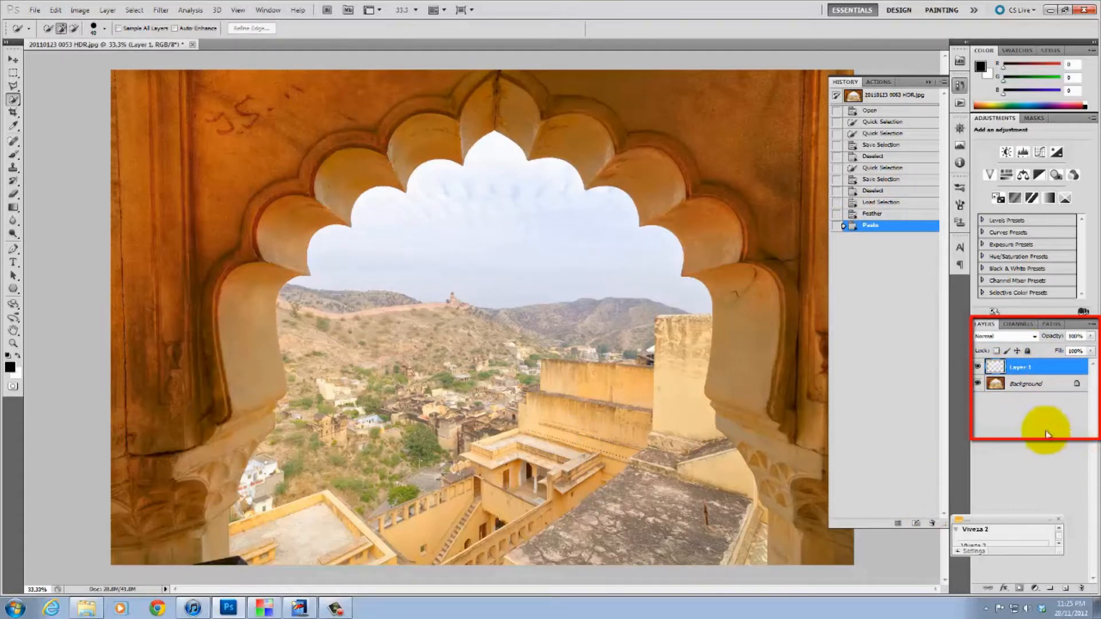
{"action": "left_click", "coordinate": [978, 384]}
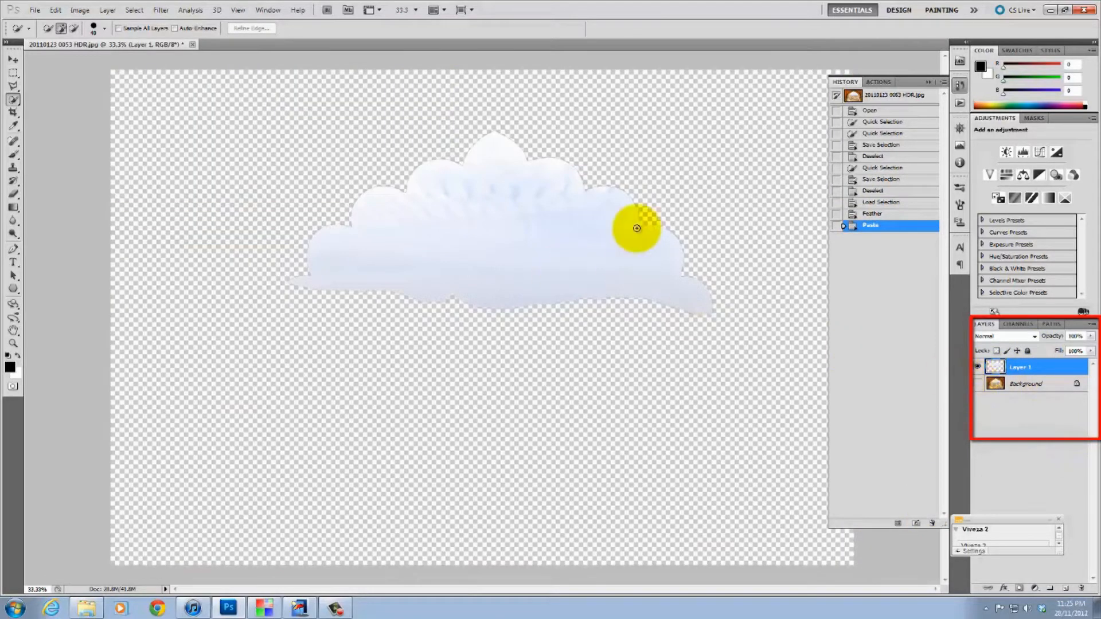
{"action": "left_click", "coordinate": [977, 384]}
Load the saved Window selection on the Background layer and expand it.
{"action": "left_click", "coordinate": [1026, 383]}
{"action": "left_click", "coordinate": [134, 10]}
{"action": "left_click", "coordinate": [162, 228]}
{"action": "left_click", "coordinate": [565, 182]}
{"action": "left_click", "coordinate": [134, 10]}
{"action": "mouse_move", "coordinate": [141, 140]}
{"action": "left_click", "coordinate": [263, 162]}
{"action": "left_click", "coordinate": [565, 201]}
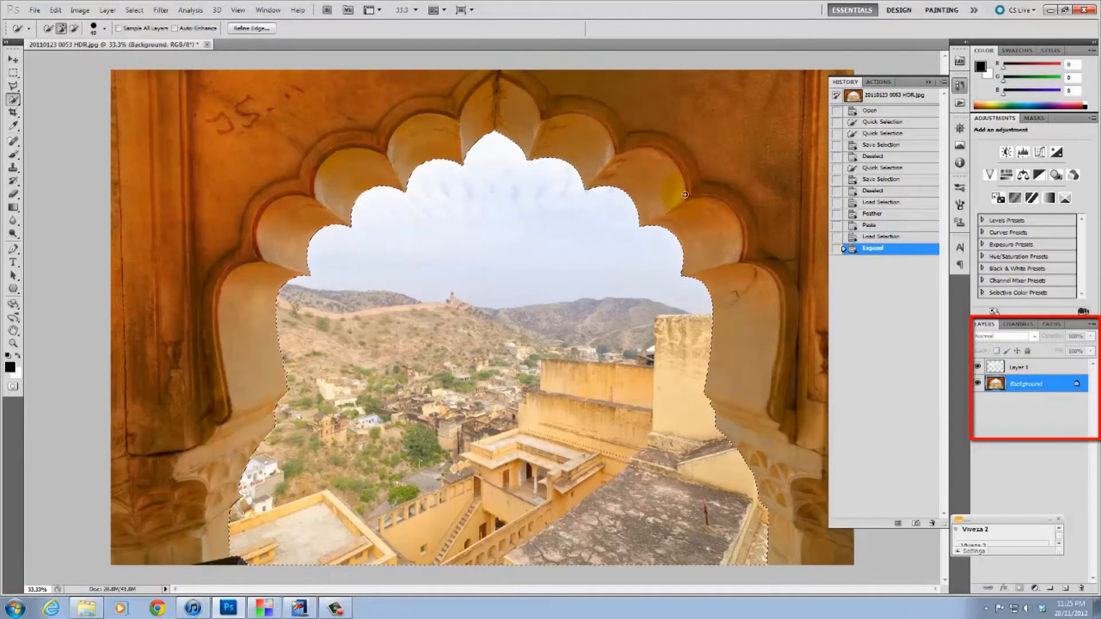
Copy the expanded window area to a new layer and check it with the Background layer briefly hidden.
{"action": "key", "text": "ctrl+c"}
{"action": "key", "text": "ctrl+v"}
{"action": "left_click", "coordinate": [977, 400]}
{"action": "left_click", "coordinate": [977, 401]}
Load the Window selection inverted on the Background layer so that the arch frame is selected.
{"action": "left_click", "coordinate": [1026, 400]}
{"action": "left_click", "coordinate": [134, 10]}
{"action": "left_click", "coordinate": [156, 211]}
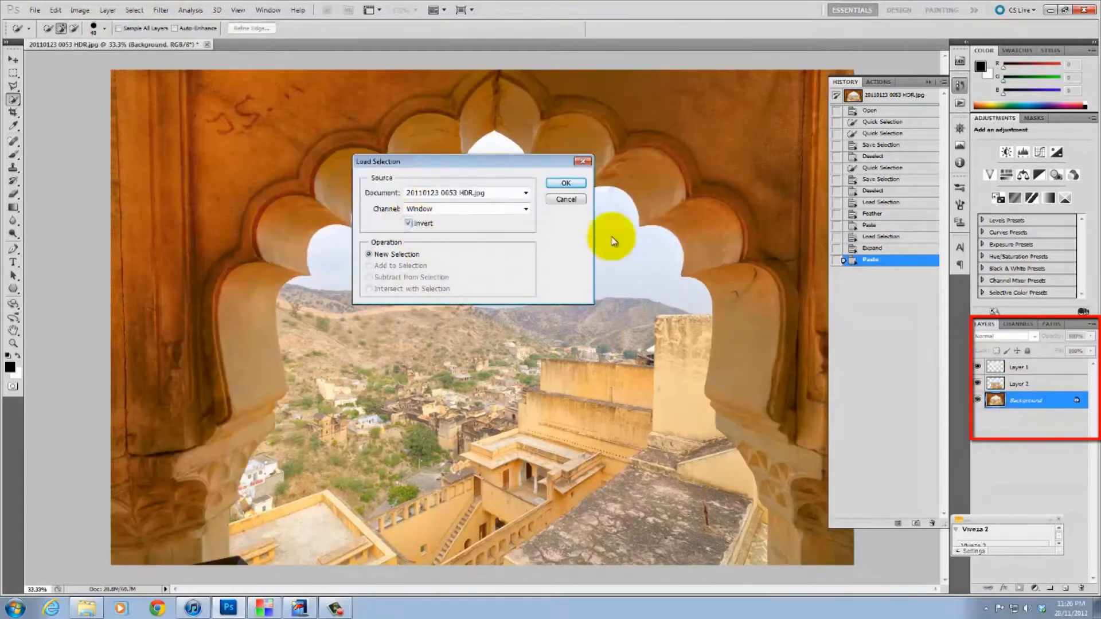
{"action": "left_click", "coordinate": [566, 182]}
Expand the arch frame selection and feather its edge.
{"action": "left_click", "coordinate": [134, 10]}
{"action": "mouse_move", "coordinate": [144, 137]}
{"action": "left_click", "coordinate": [263, 160]}
{"action": "key", "text": "Return"}
{"action": "left_click", "coordinate": [135, 10]}
{"action": "left_click", "coordinate": [264, 181]}
{"action": "key", "text": "Return"}
Copy the selected arch frame to a new layer and name that layer Frame.
{"action": "key", "text": "ctrl+c"}
{"action": "key", "text": "ctrl+v"}
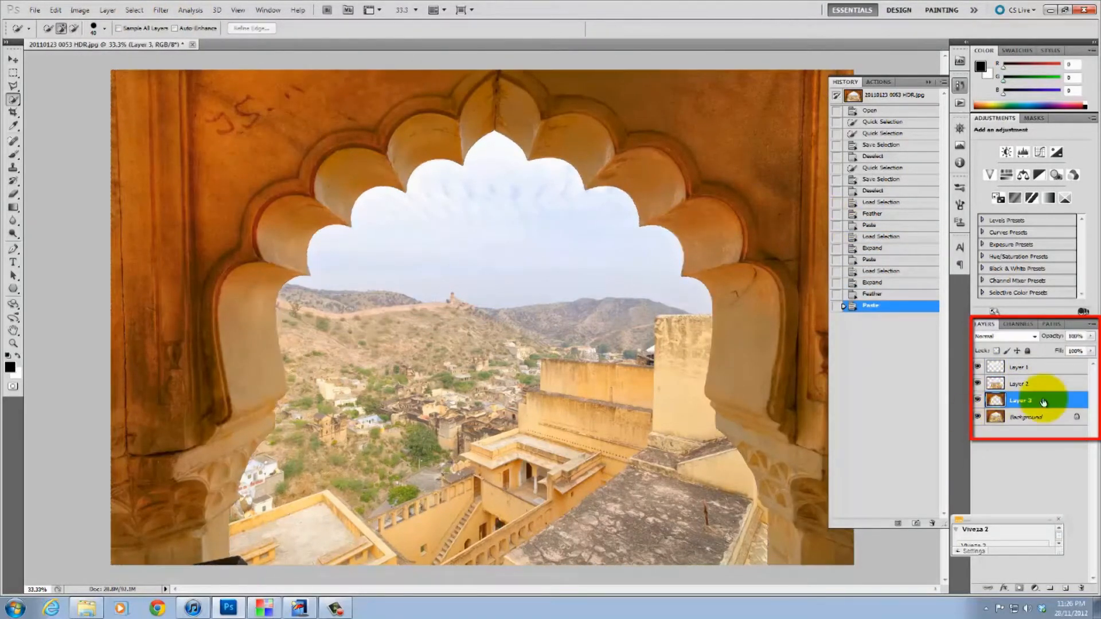
{"action": "double_click", "coordinate": [1020, 401]}
{"action": "type", "text": "Frame"}
Rename the window view layer Exterior and the sky layer Sky.
{"action": "double_click", "coordinate": [949, 181]}
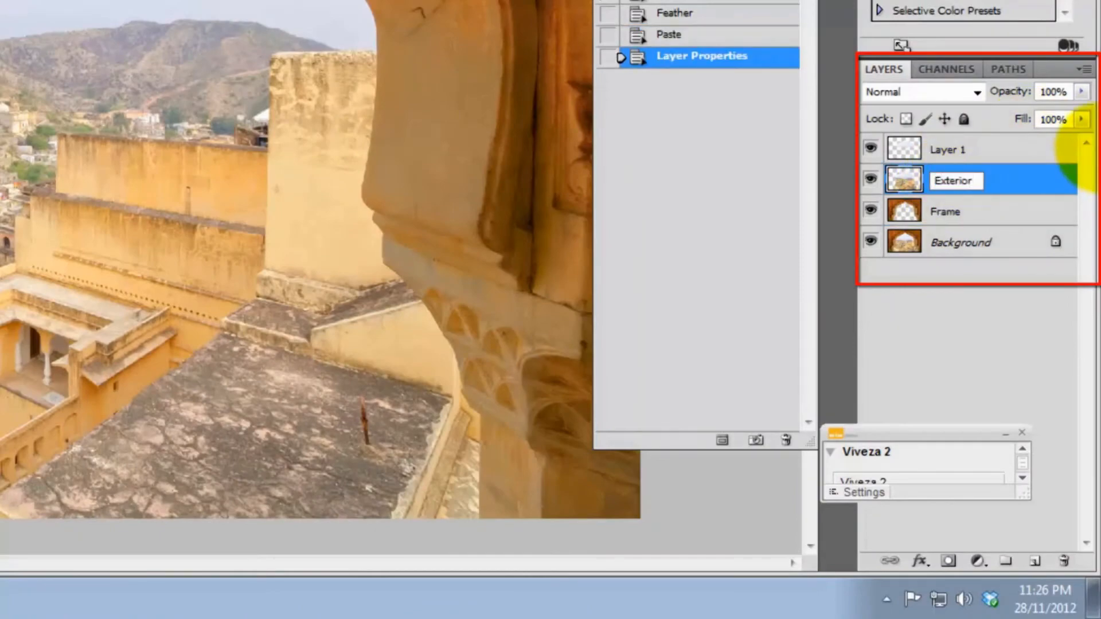
{"action": "double_click", "coordinate": [946, 149]}
{"action": "type", "text": "Sky"}
{"action": "key", "text": "Return"}
Check how the Sky, Exterior and Frame layers fit together by toggling their visibility with the Background hidden.
{"action": "left_click", "coordinate": [872, 241]}
{"action": "left_click", "coordinate": [871, 210]}
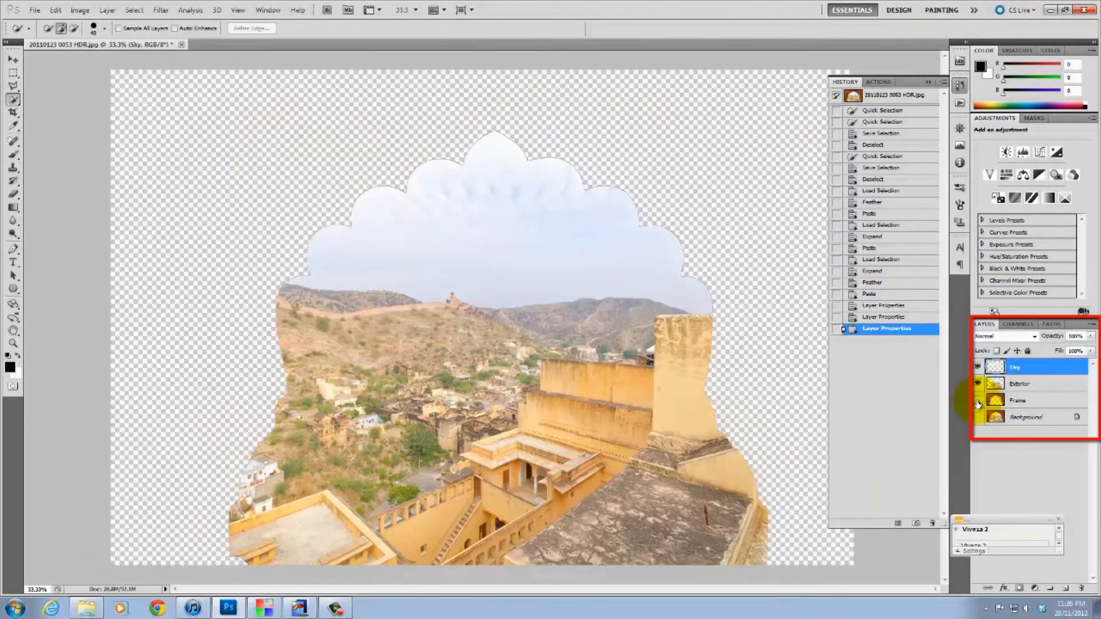
{"action": "left_click", "coordinate": [978, 401]}
{"action": "left_click", "coordinate": [978, 384]}
{"action": "left_click", "coordinate": [978, 384]}
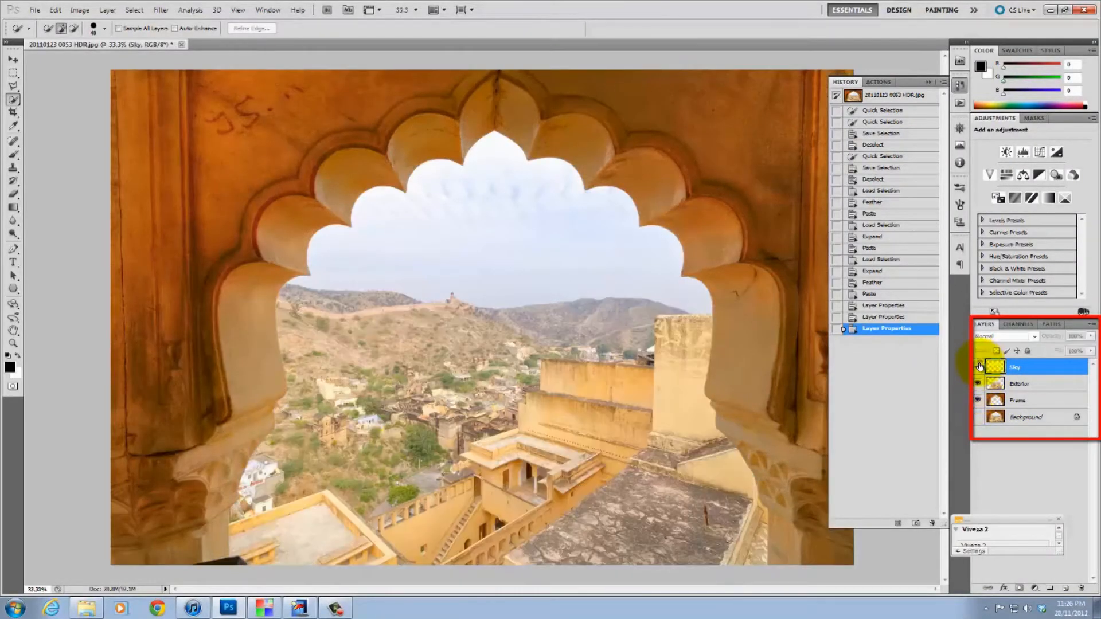
{"action": "left_click", "coordinate": [980, 367]}
{"action": "left_click", "coordinate": [978, 383]}
{"action": "left_click", "coordinate": [980, 369]}
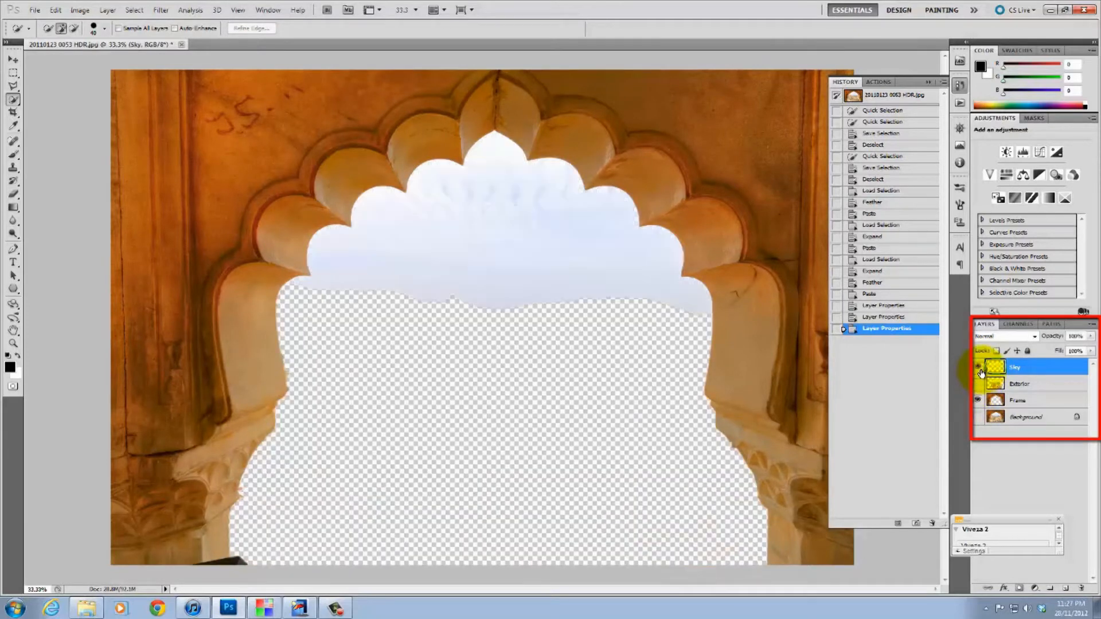
{"action": "left_click", "coordinate": [979, 369]}
{"action": "left_click", "coordinate": [979, 369]}
{"action": "left_click", "coordinate": [979, 384]}
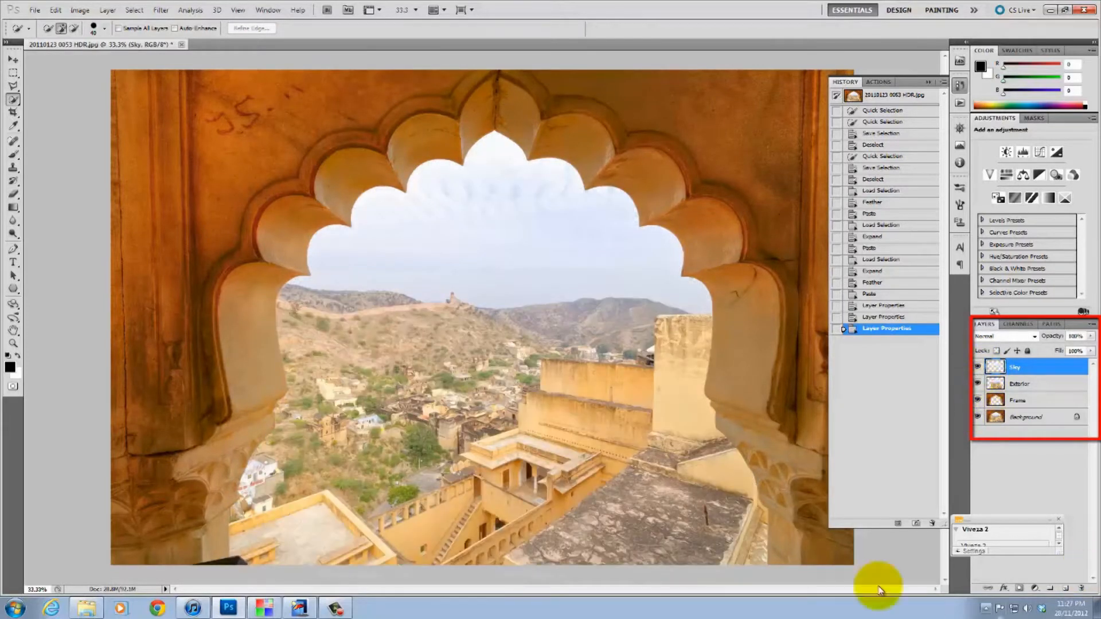
Hide every layer except Sky and apply the Crisp preset from Topaz Adjust 5's Vibrant Collection to it.
{"action": "left_click_drag", "start_coordinate": [978, 385], "coordinate": [979, 418]}
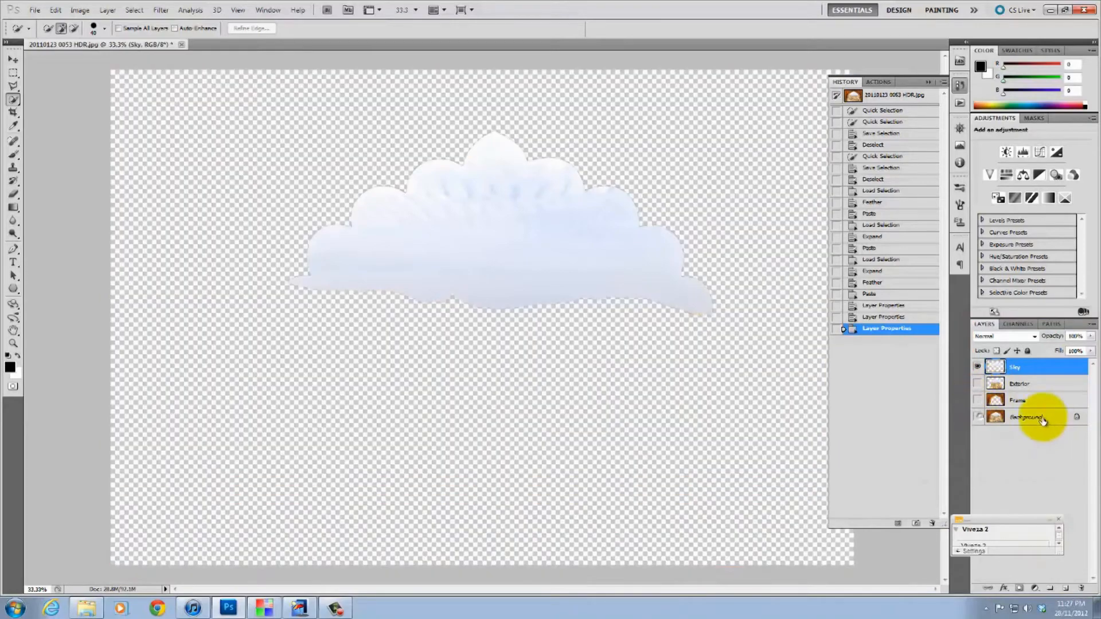
{"action": "left_click", "coordinate": [161, 10]}
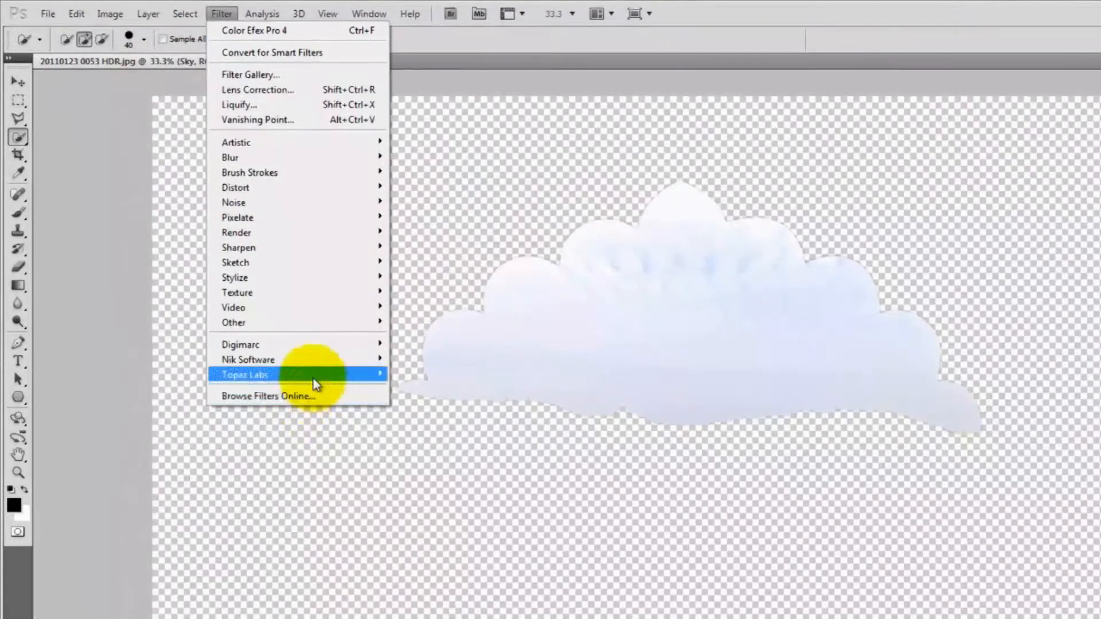
{"action": "mouse_move", "coordinate": [227, 273]}
{"action": "left_click", "coordinate": [469, 375]}
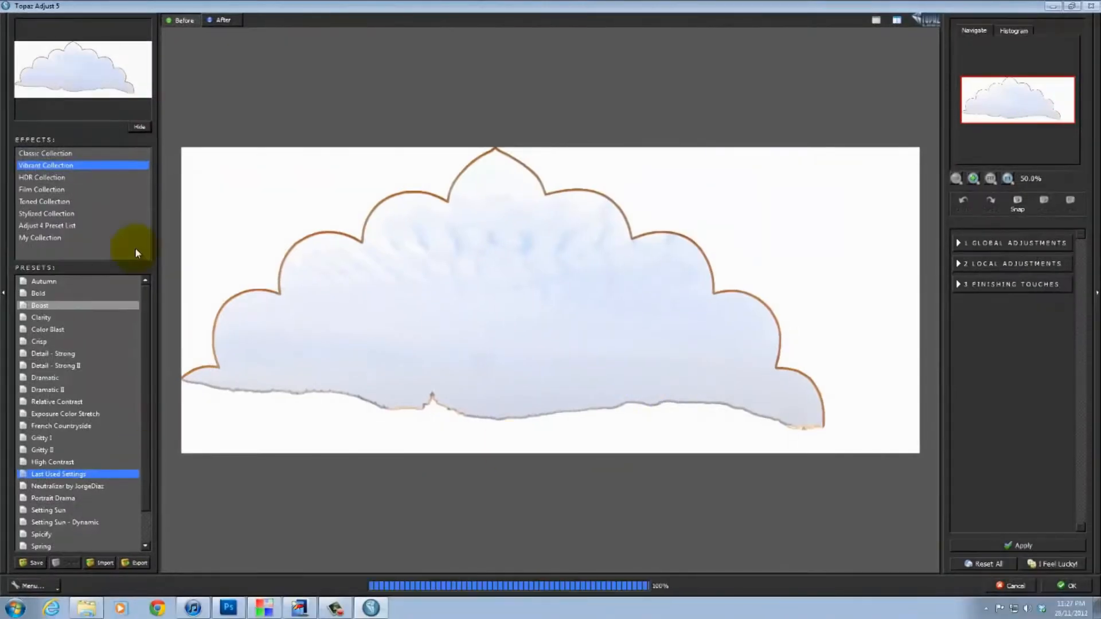
{"action": "left_click", "coordinate": [86, 342]}
{"action": "left_click", "coordinate": [1068, 585]}
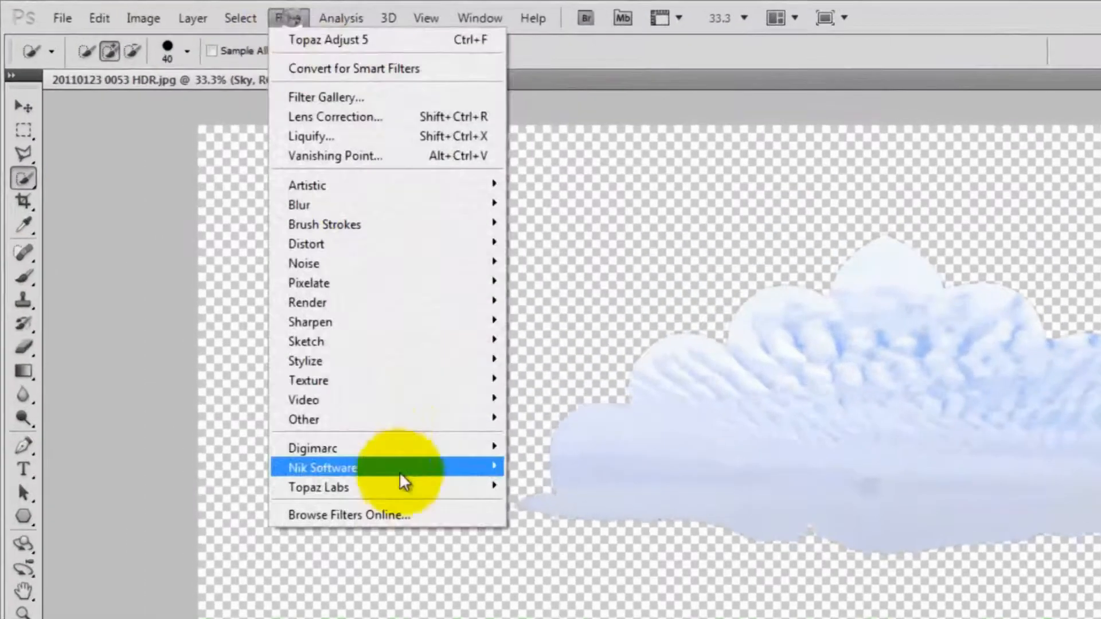
Apply the Color Efex Pro 4 Polarization filter to the Sky layer with Strength at 150%.
{"action": "mouse_move", "coordinate": [399, 471]}
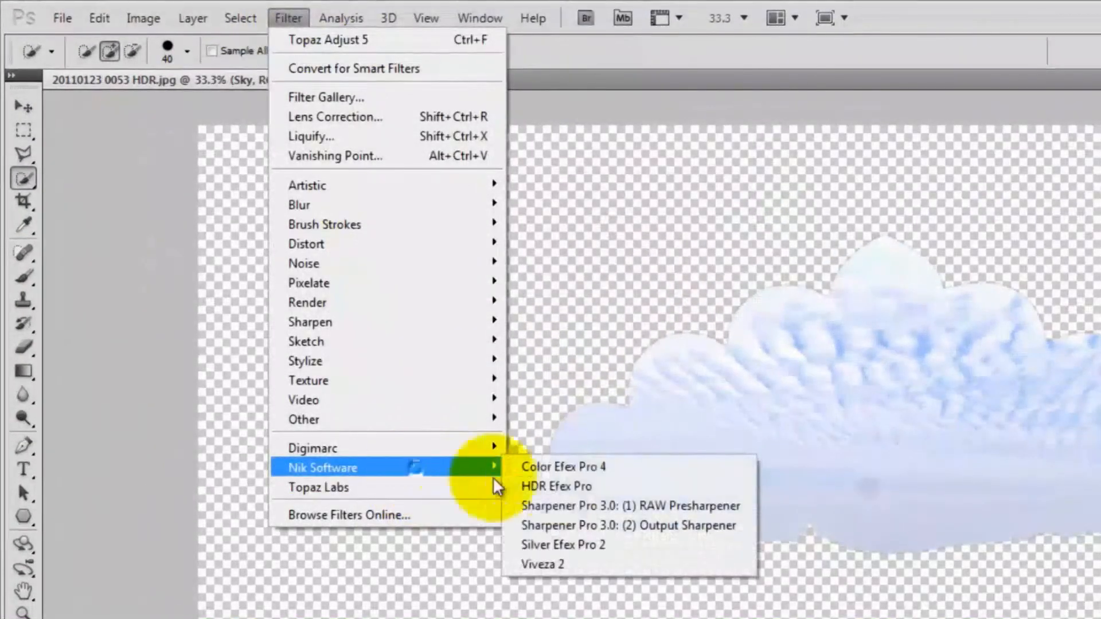
{"action": "left_click", "coordinate": [499, 464]}
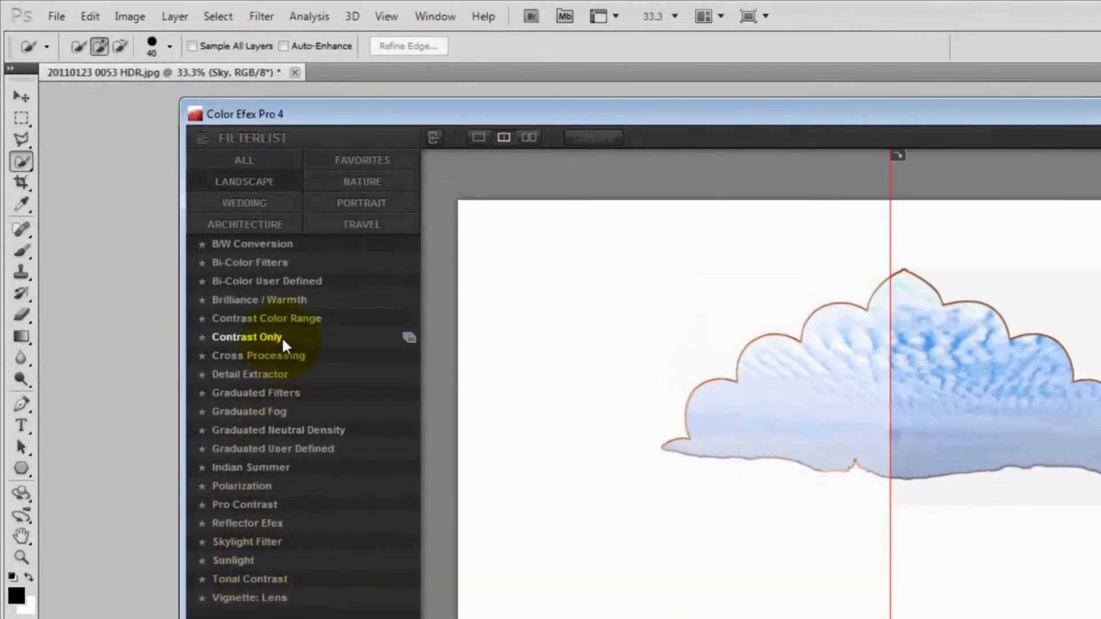
{"action": "left_click", "coordinate": [281, 486]}
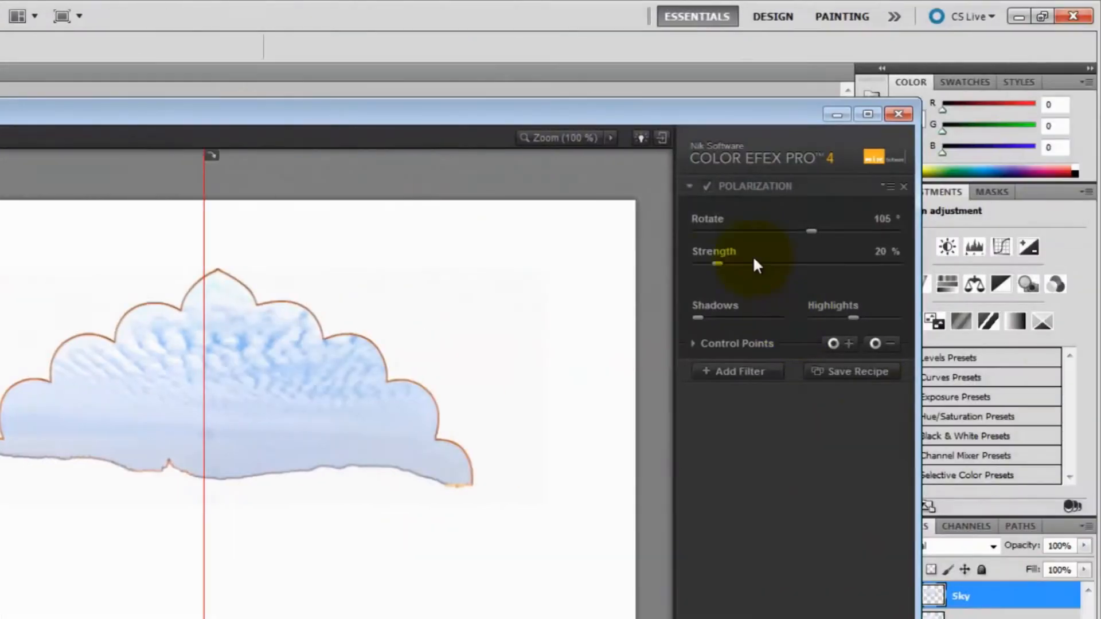
{"action": "left_click_drag", "start_coordinate": [760, 264], "coordinate": [814, 267]}
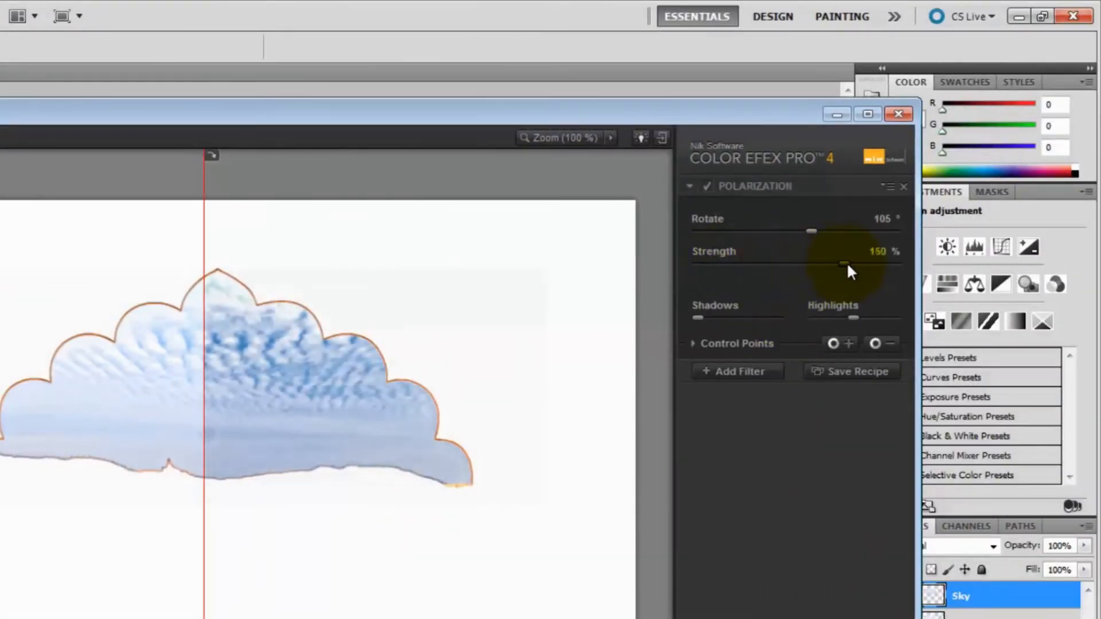
{"action": "left_click", "coordinate": [737, 371]}
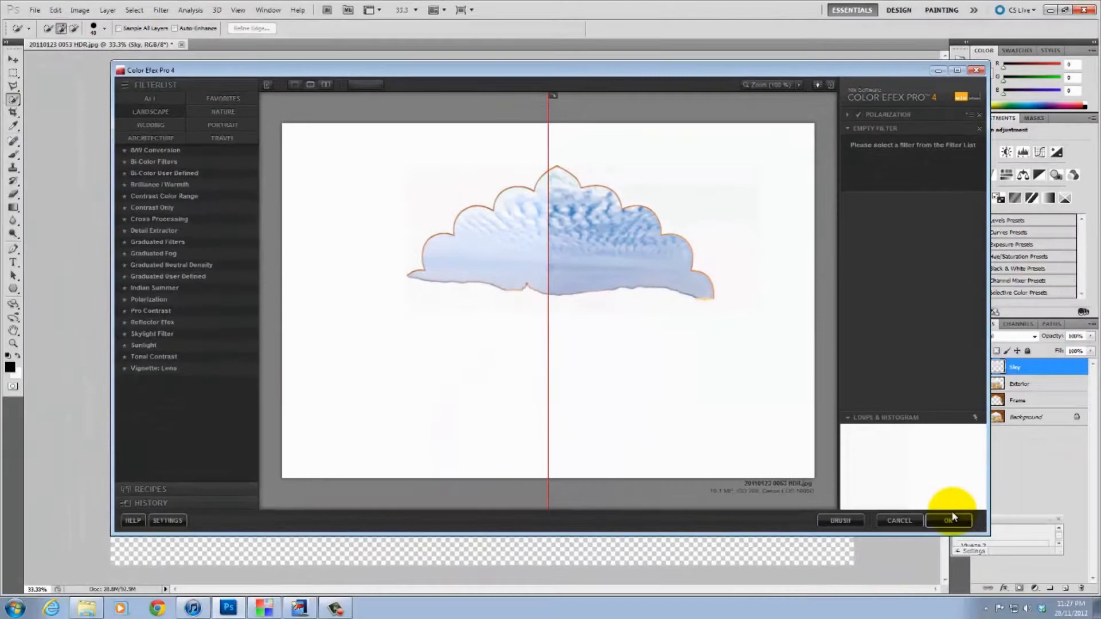
{"action": "left_click", "coordinate": [950, 521]}
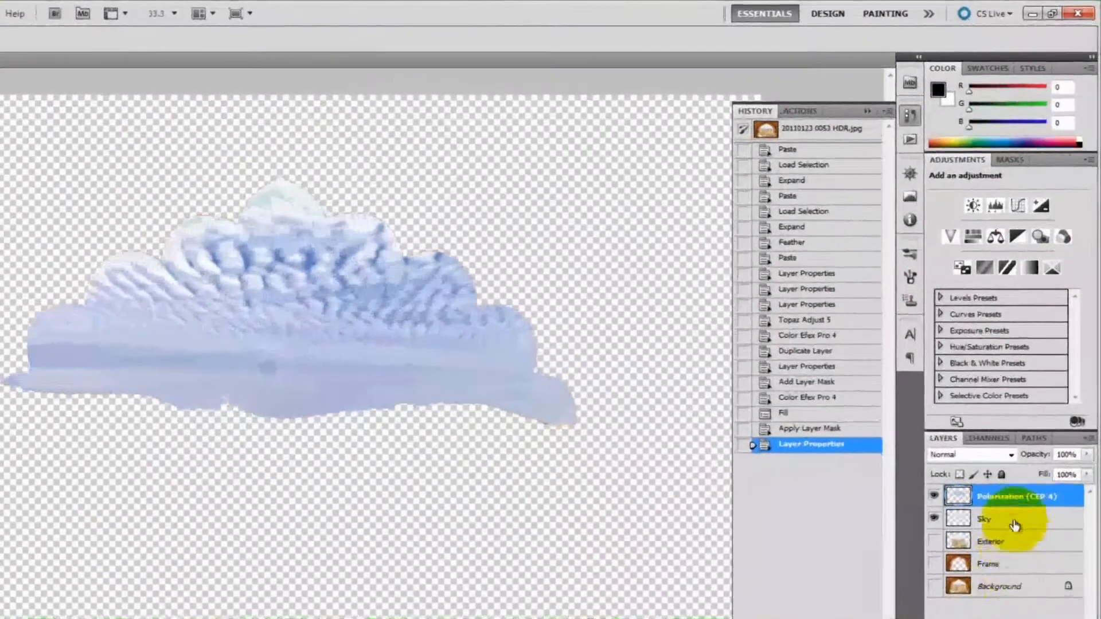
Link the Polarization (CEP 4) layer with the Sky layer.
{"action": "left_click", "coordinate": [1039, 386], "text": "ctrl"}
{"action": "right_click", "coordinate": [1016, 521]}
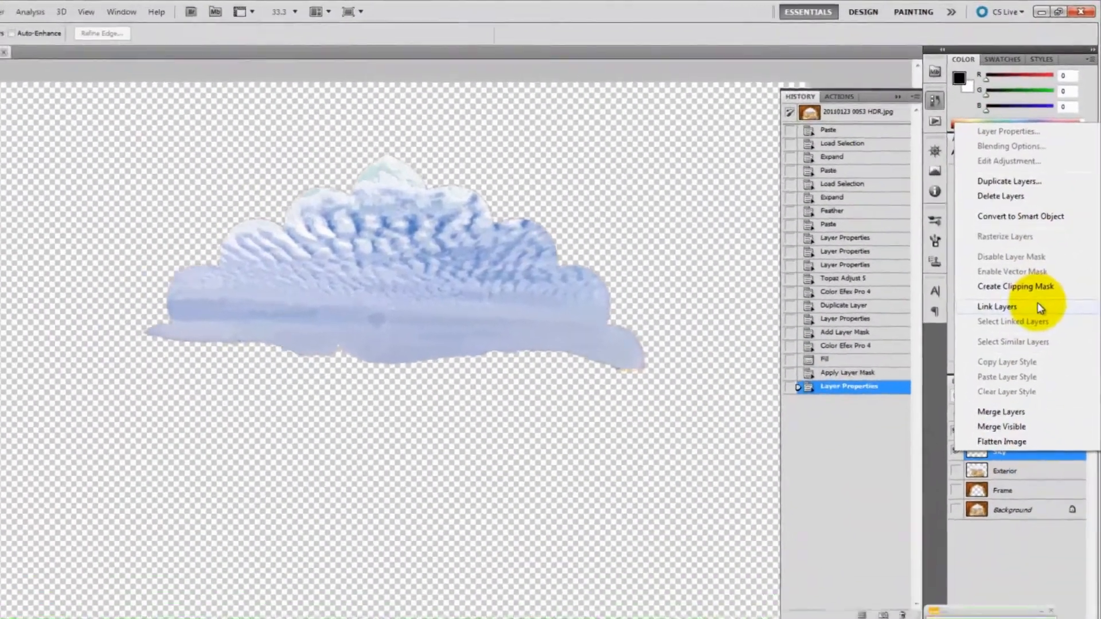
{"action": "left_click", "coordinate": [987, 353]}
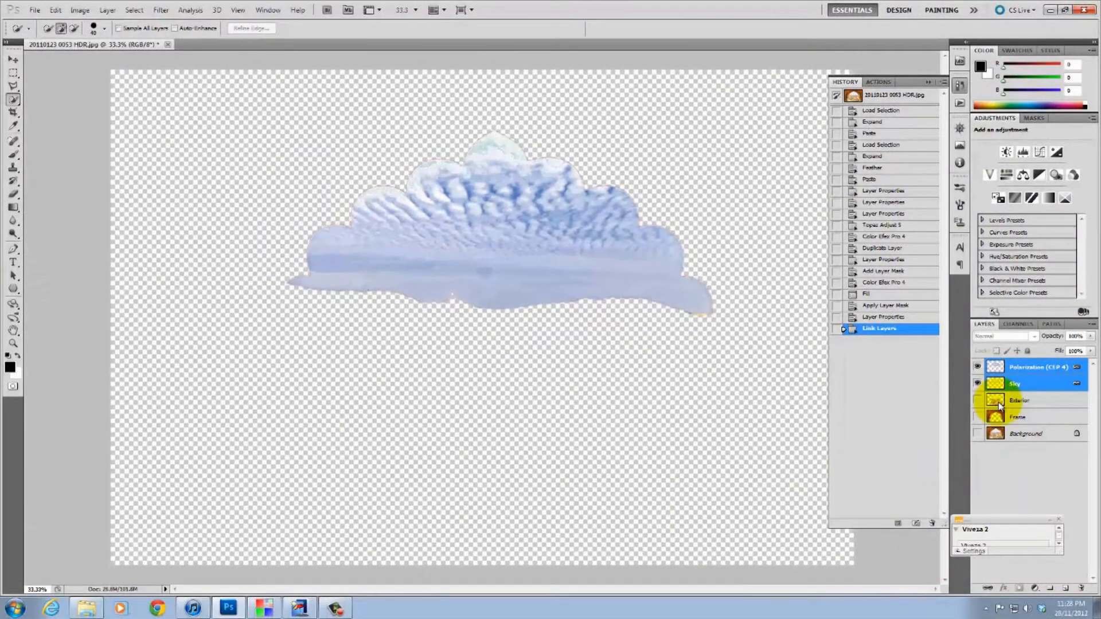
Clone Stamp over the dark spot in the lower sky on both the Sky and Polarization (CEP 4) layers.
{"action": "left_click", "coordinate": [13, 167]}
{"action": "left_click", "coordinate": [478, 272]}
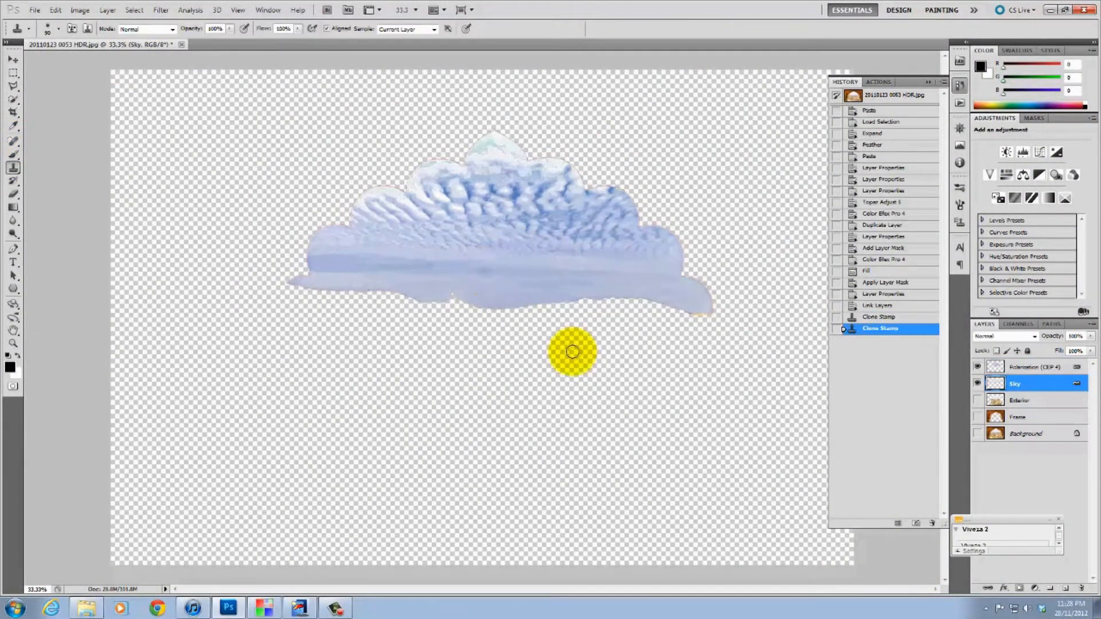
{"action": "left_click", "coordinate": [1037, 368]}
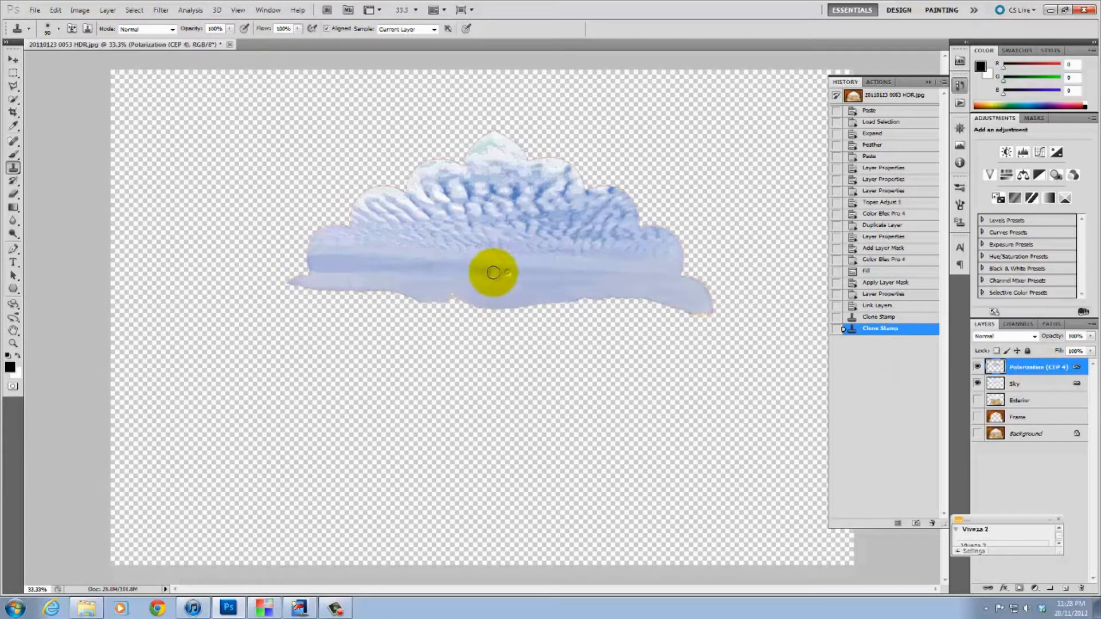
{"action": "left_click", "coordinate": [480, 277]}
{"action": "left_click", "coordinate": [469, 272]}
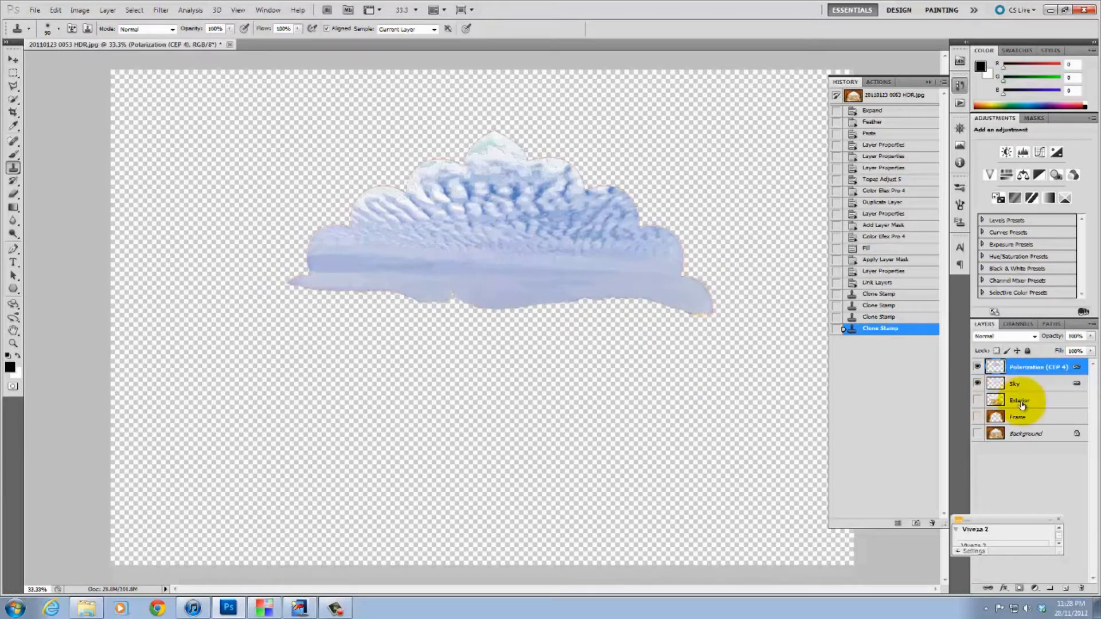
Show only the Exterior layer and apply Color Efex Pro 4's Pro Contrast filter to it with strengthened settings.
{"action": "left_click", "coordinate": [1022, 405]}
{"action": "left_click", "coordinate": [977, 368]}
{"action": "left_click", "coordinate": [978, 384]}
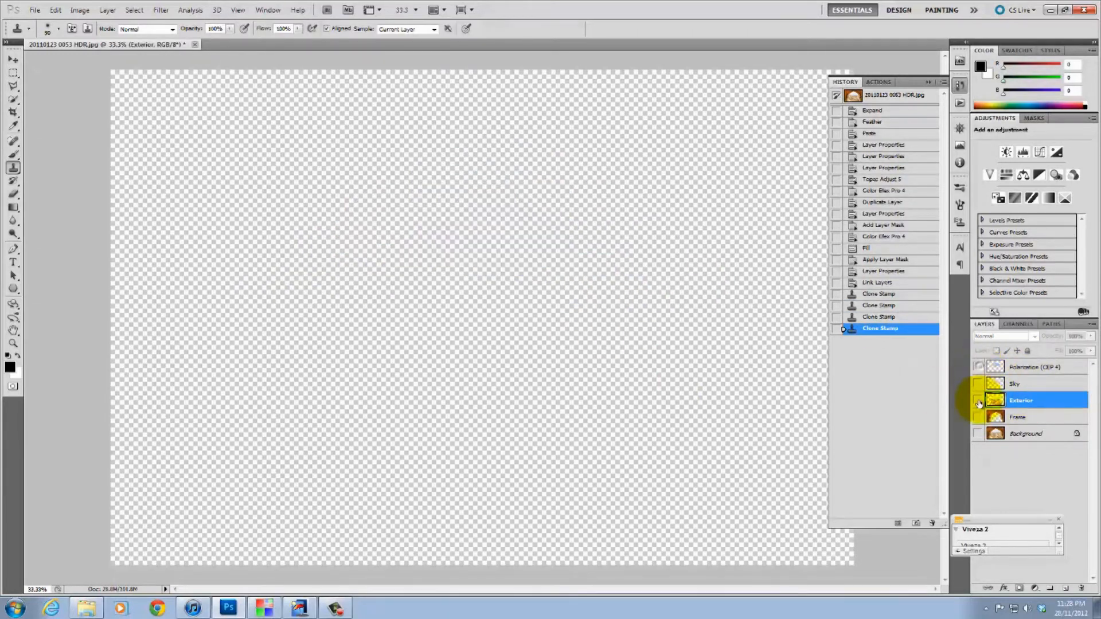
{"action": "left_click", "coordinate": [977, 400]}
{"action": "left_click", "coordinate": [161, 10]}
{"action": "mouse_move", "coordinate": [202, 261]}
{"action": "left_click", "coordinate": [356, 263]}
{"action": "left_click_drag", "start_coordinate": [548, 275], "coordinate": [326, 252]}
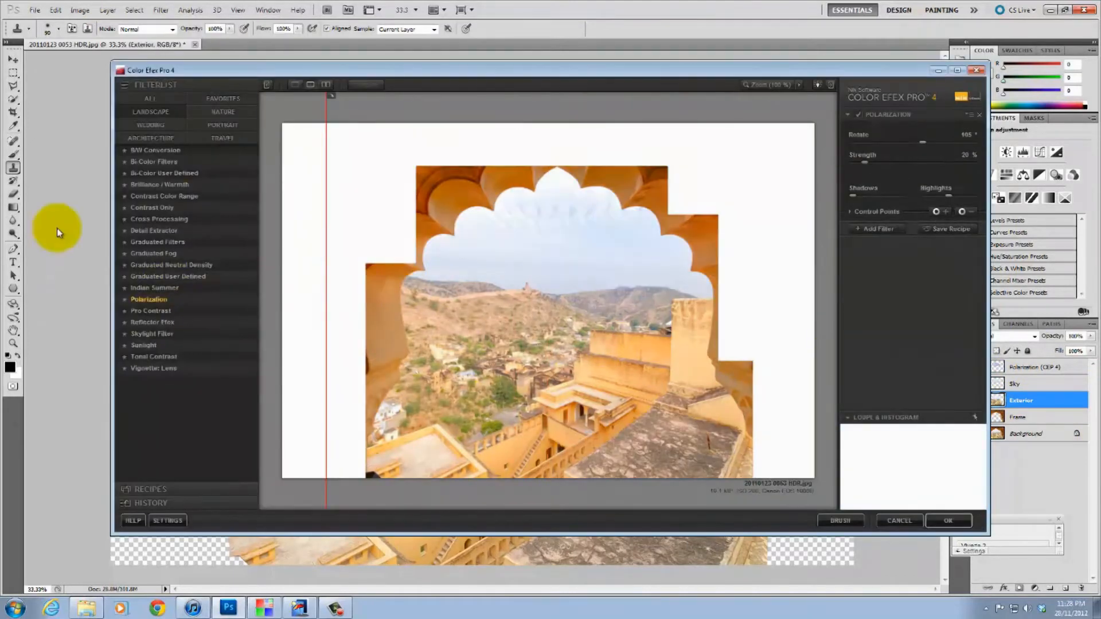
{"action": "left_click", "coordinate": [151, 311]}
{"action": "left_click_drag", "start_coordinate": [853, 182], "coordinate": [937, 188]}
{"action": "left_click_drag", "start_coordinate": [852, 142], "coordinate": [965, 139]}
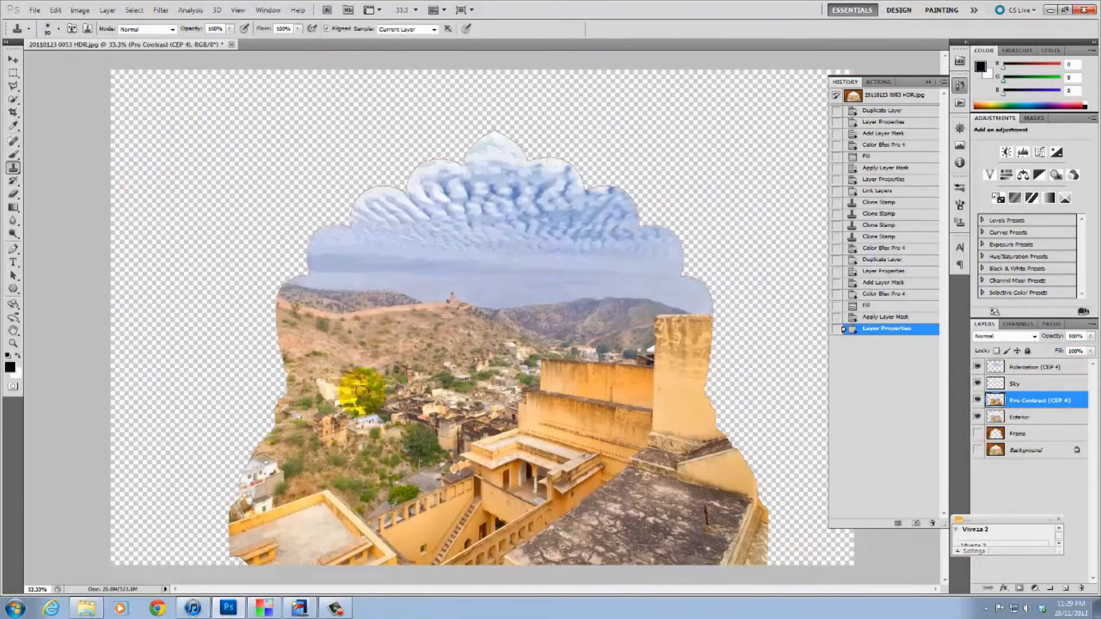
Show only the Frame layer and apply Color Efex Pro 4's Pro Contrast and Detail Extractor filters to it.
{"action": "left_click", "coordinate": [978, 434]}
{"action": "left_click", "coordinate": [978, 400]}
{"action": "left_click", "coordinate": [160, 10]}
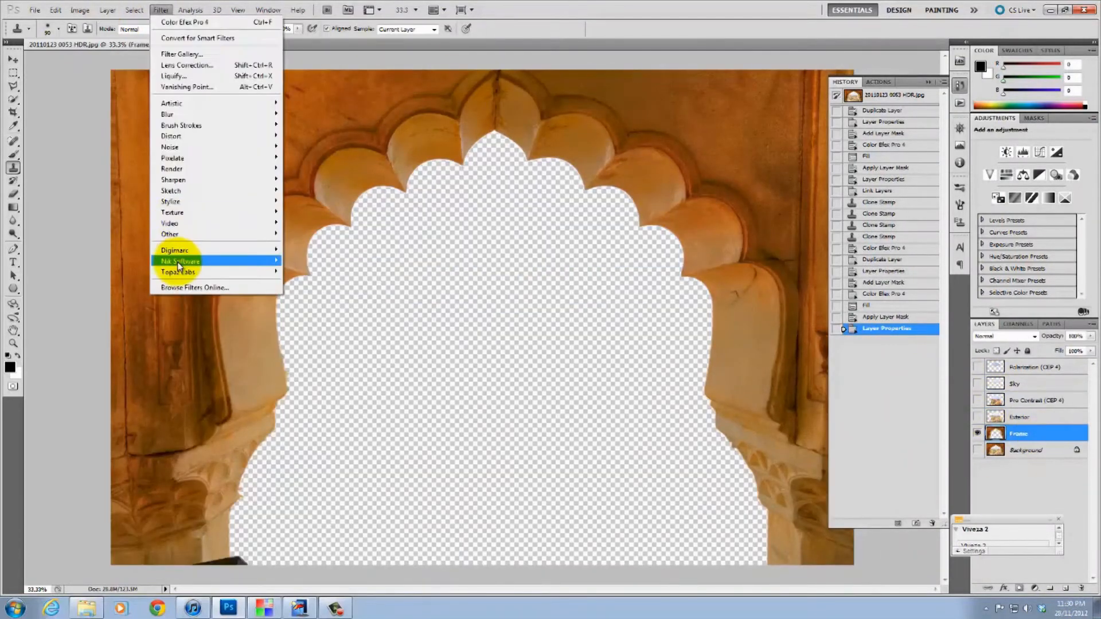
{"action": "mouse_move", "coordinate": [204, 253]}
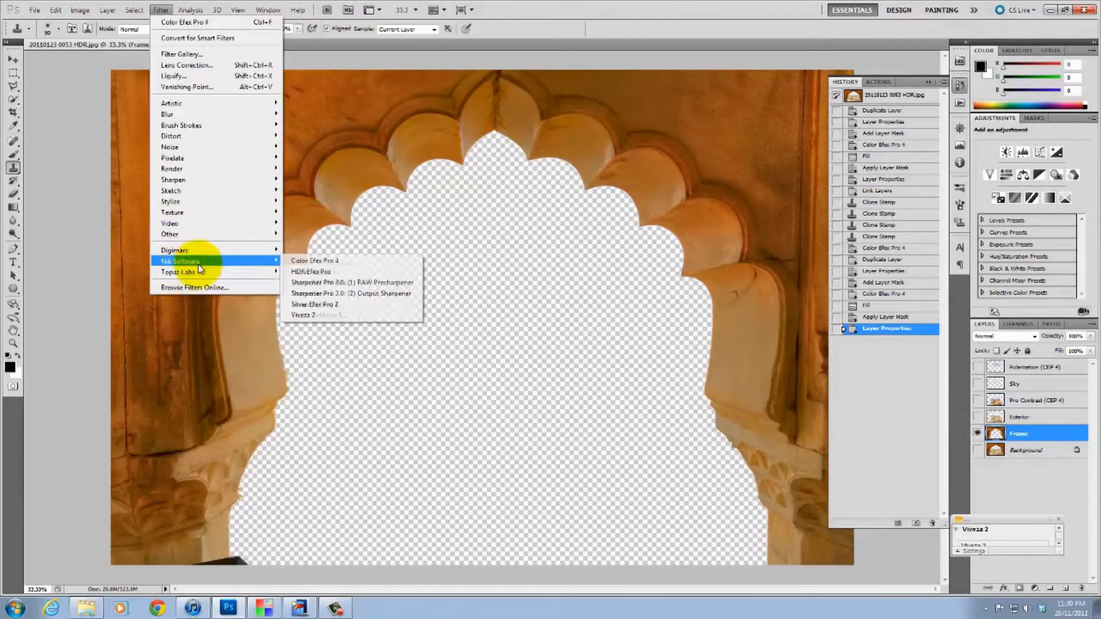
{"action": "left_click", "coordinate": [345, 258]}
{"action": "left_click", "coordinate": [151, 311]}
{"action": "left_click_drag", "start_coordinate": [853, 183], "coordinate": [948, 187]}
{"action": "left_click", "coordinate": [876, 249]}
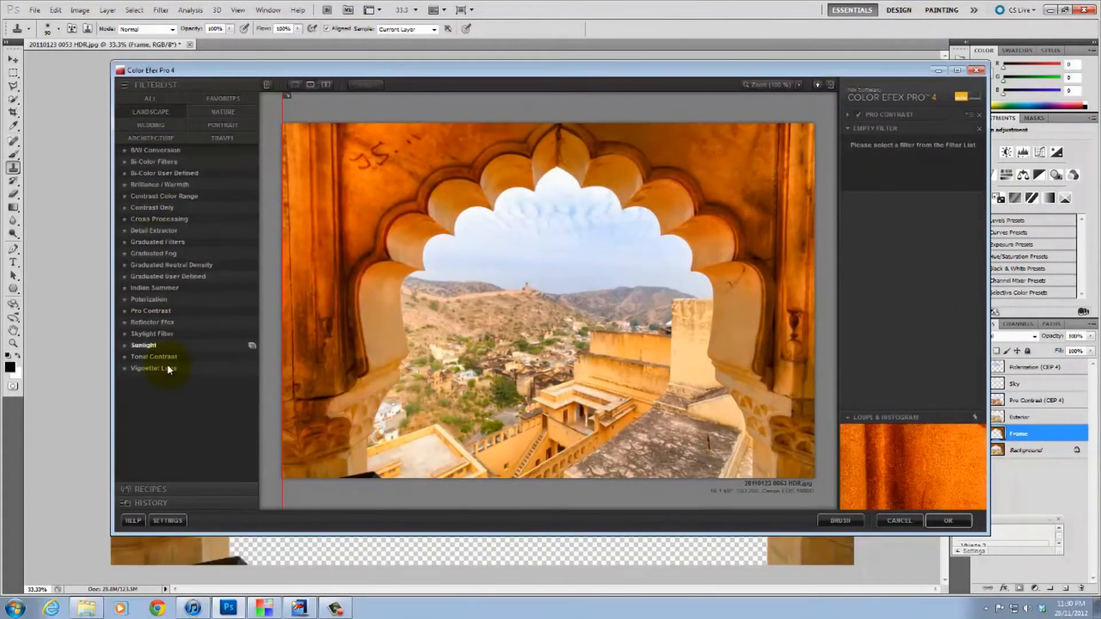
{"action": "left_click", "coordinate": [154, 230]}
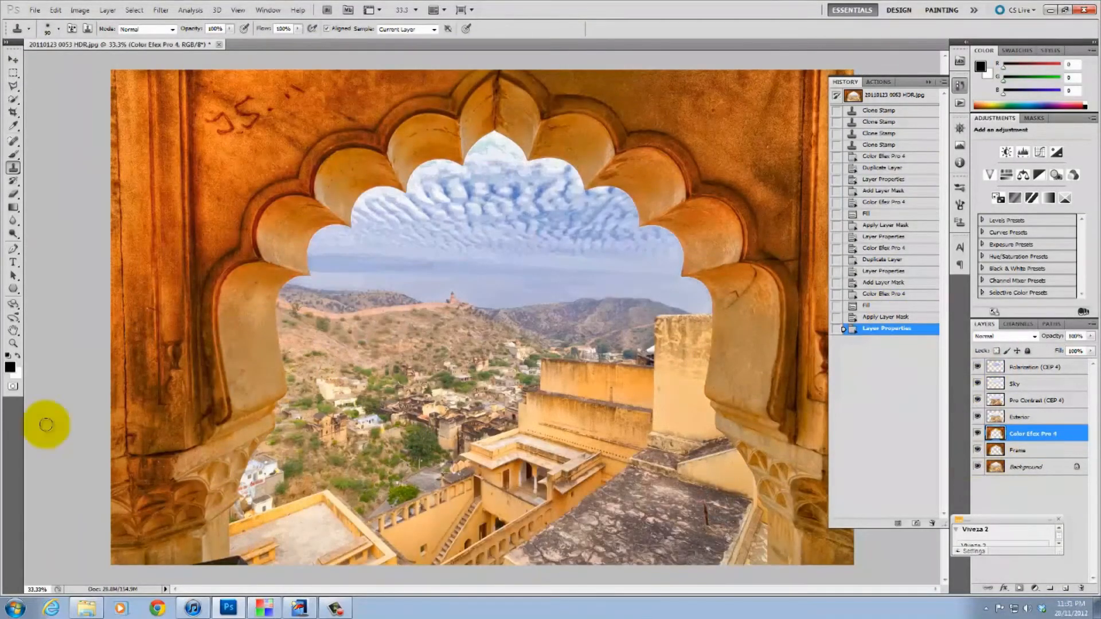
{"action": "key", "text": "z"}
{"action": "left_click", "coordinate": [482, 403], "text": "alt"}
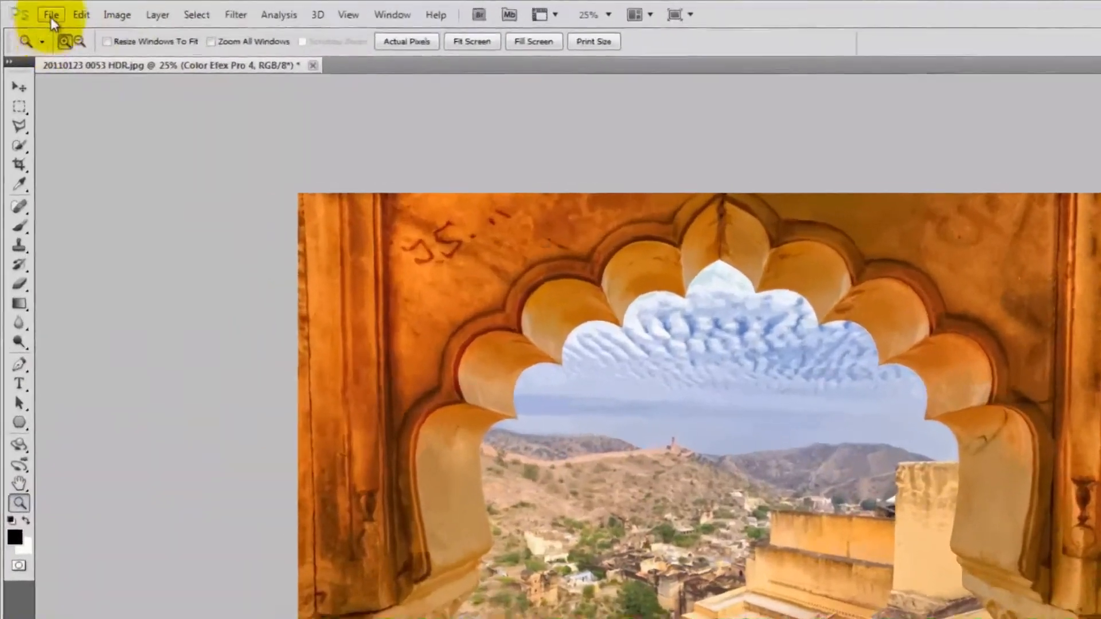
{"action": "left_click", "coordinate": [34, 9]}
{"action": "left_click", "coordinate": [215, 284]}
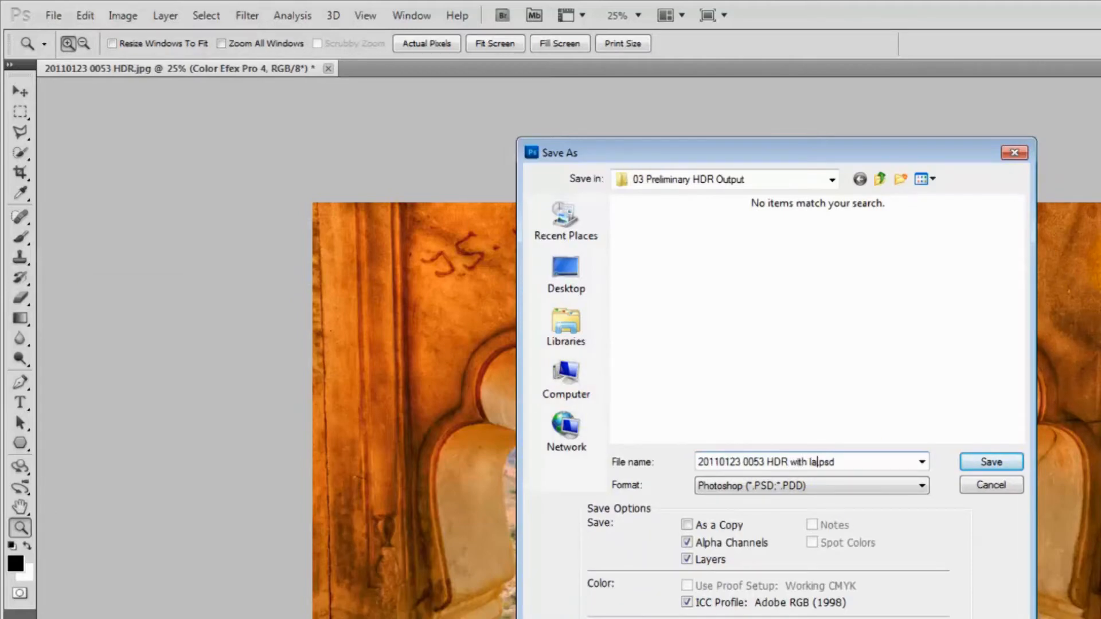
{"action": "key", "text": "Return"}
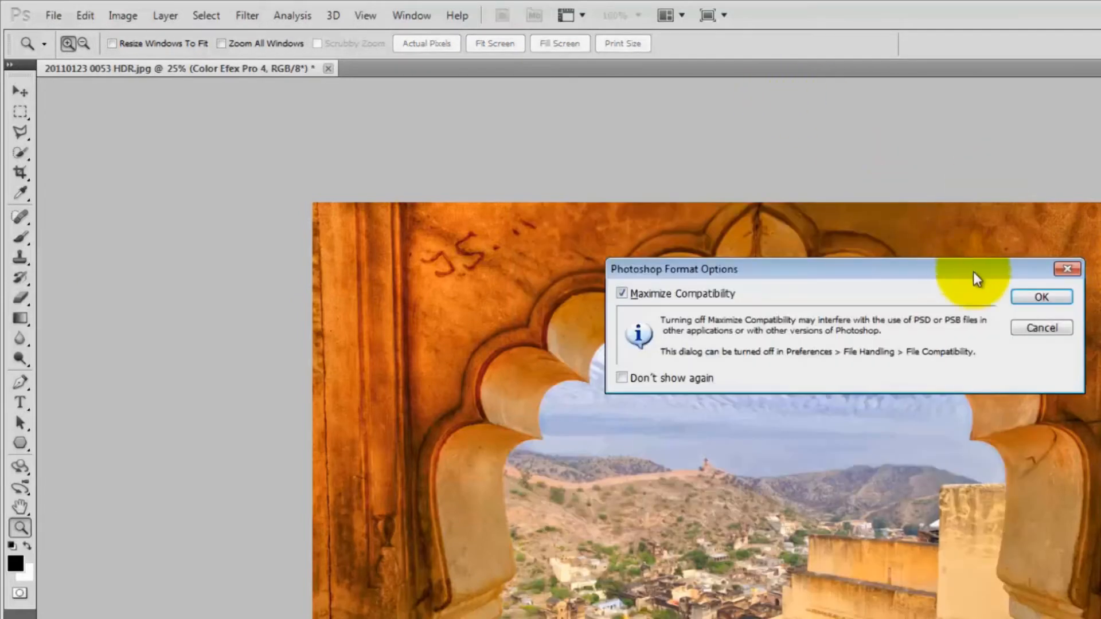
{"action": "left_click", "coordinate": [1019, 292]}
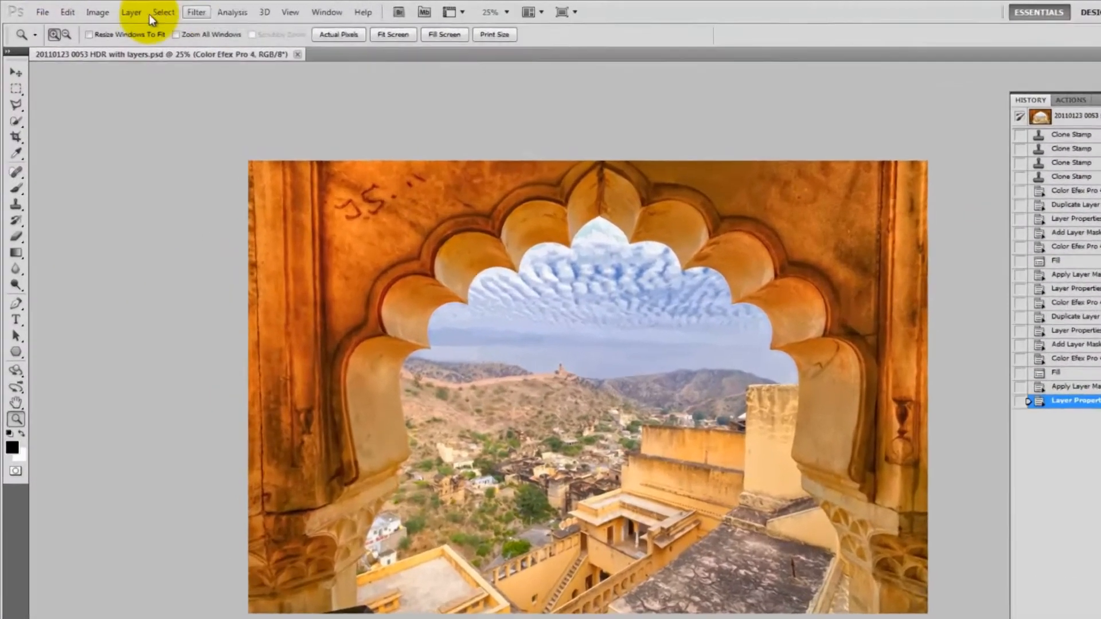
Flatten the image and crop it to 3720 by 2592 pixels.
{"action": "left_click", "coordinate": [109, 11]}
{"action": "left_click", "coordinate": [192, 543]}
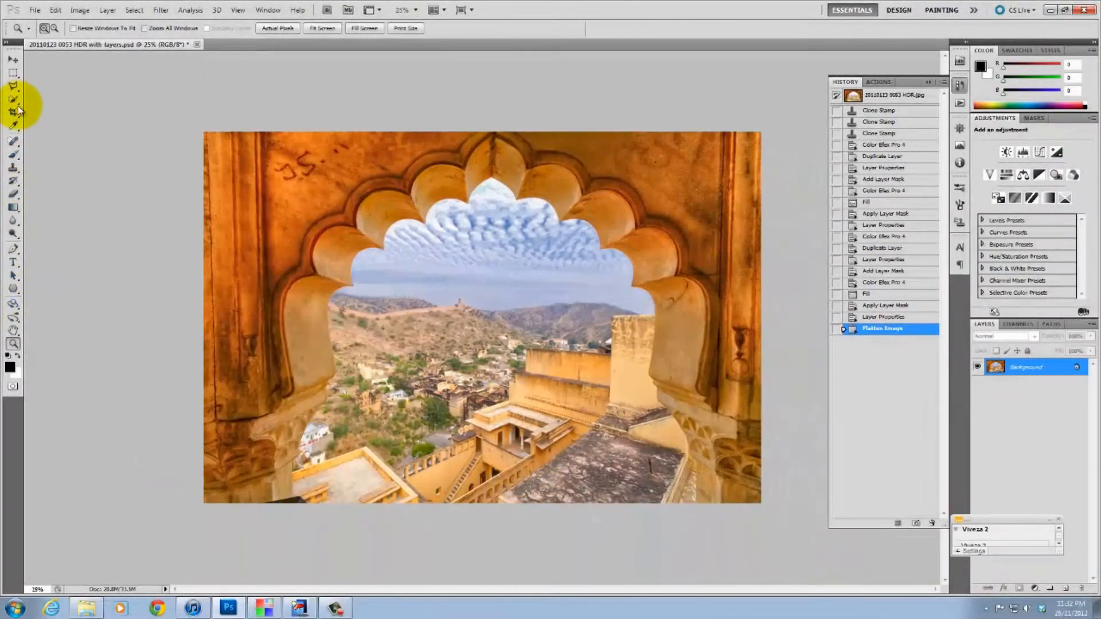
{"action": "left_click", "coordinate": [15, 129]}
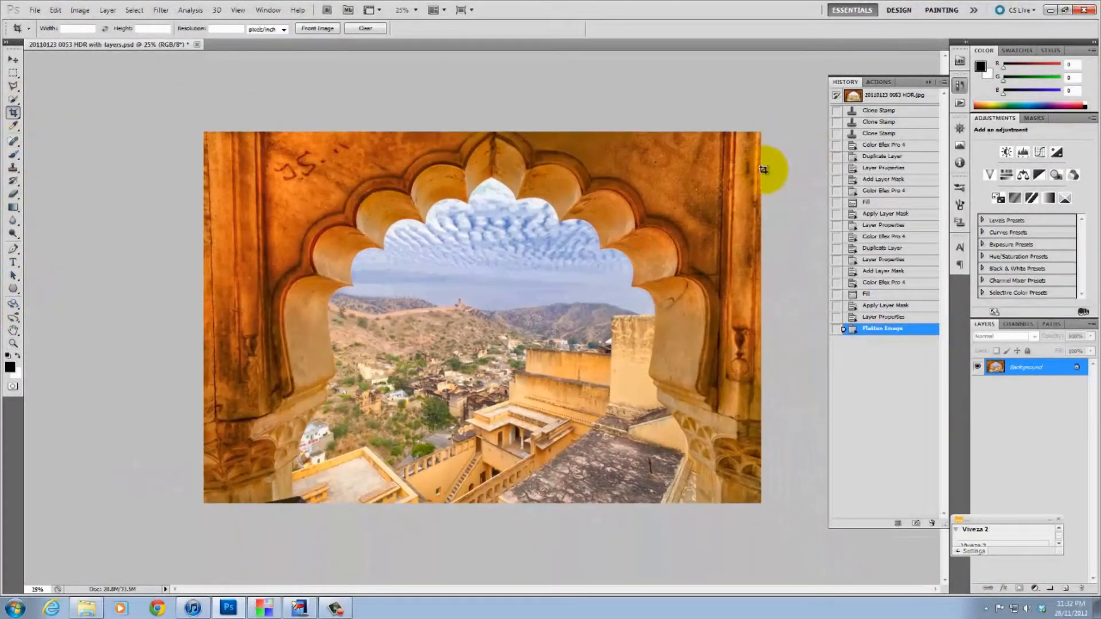
{"action": "left_click_drag", "start_coordinate": [545, 534], "coordinate": [244, 559]}
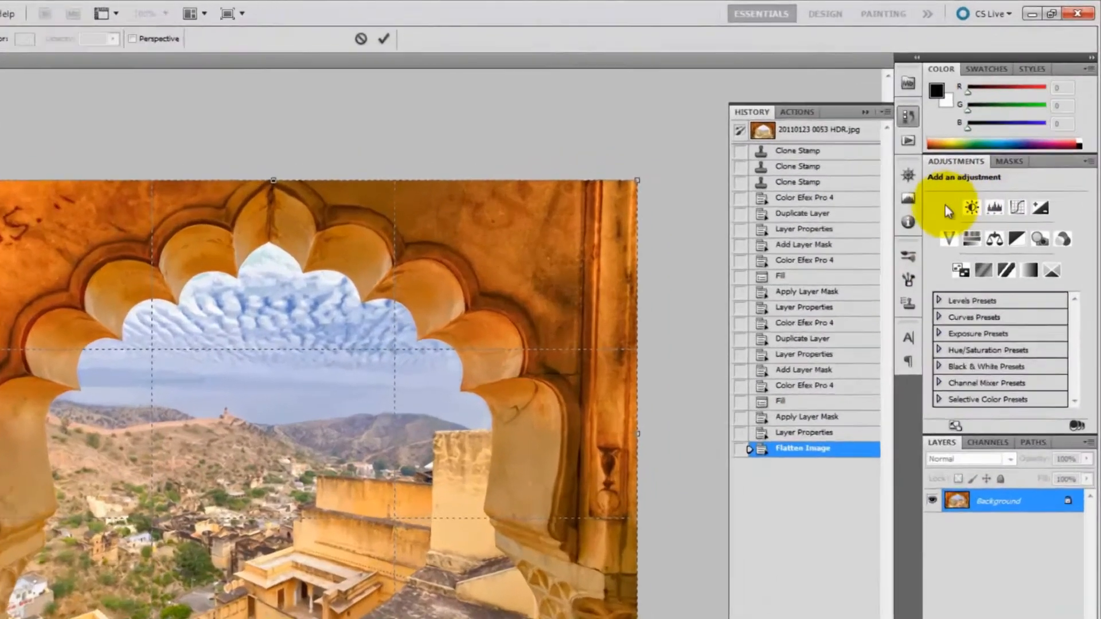
{"action": "left_click", "coordinate": [959, 163]}
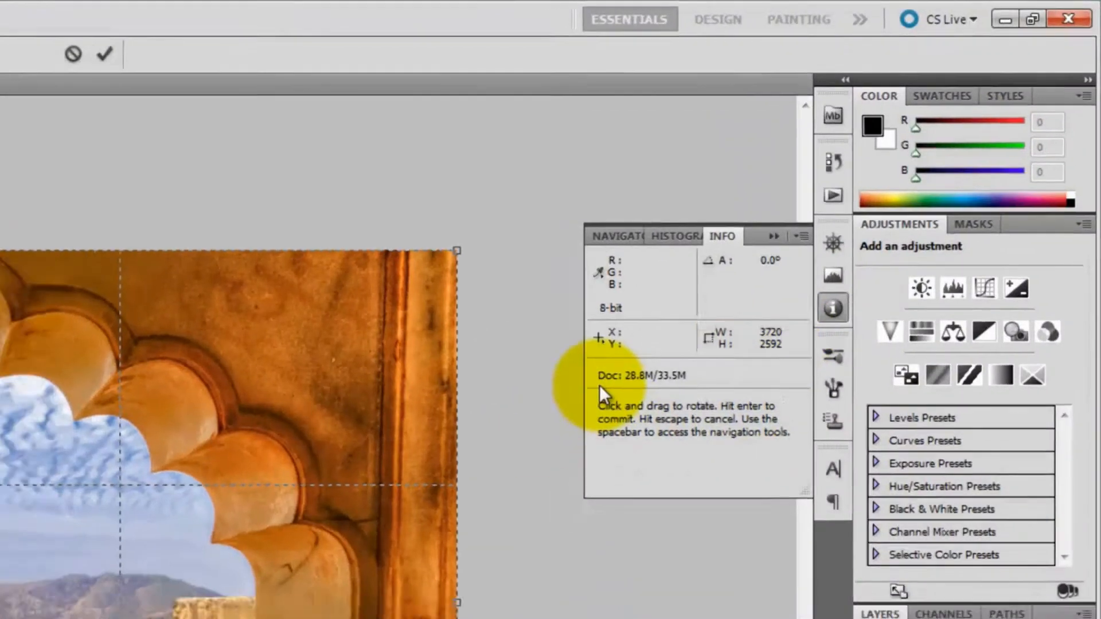
{"action": "key", "text": "Return"}
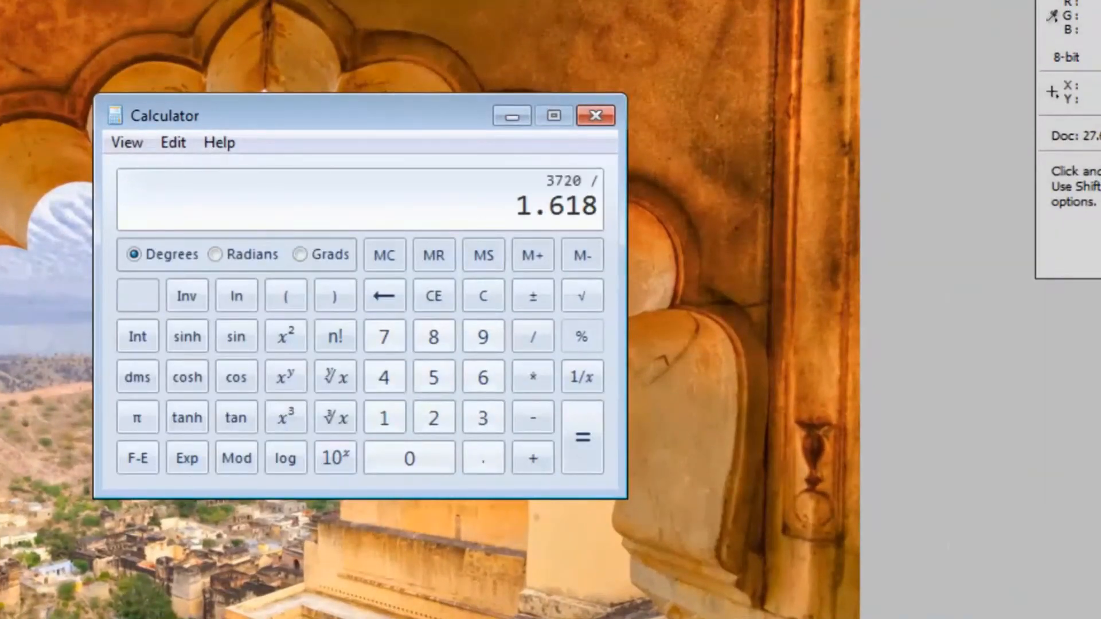
Divide 3720 by 1.618 in Calculator and resize the image to 3720 by 2299 pixels without constraining proportions.
{"action": "key", "text": "Return"}
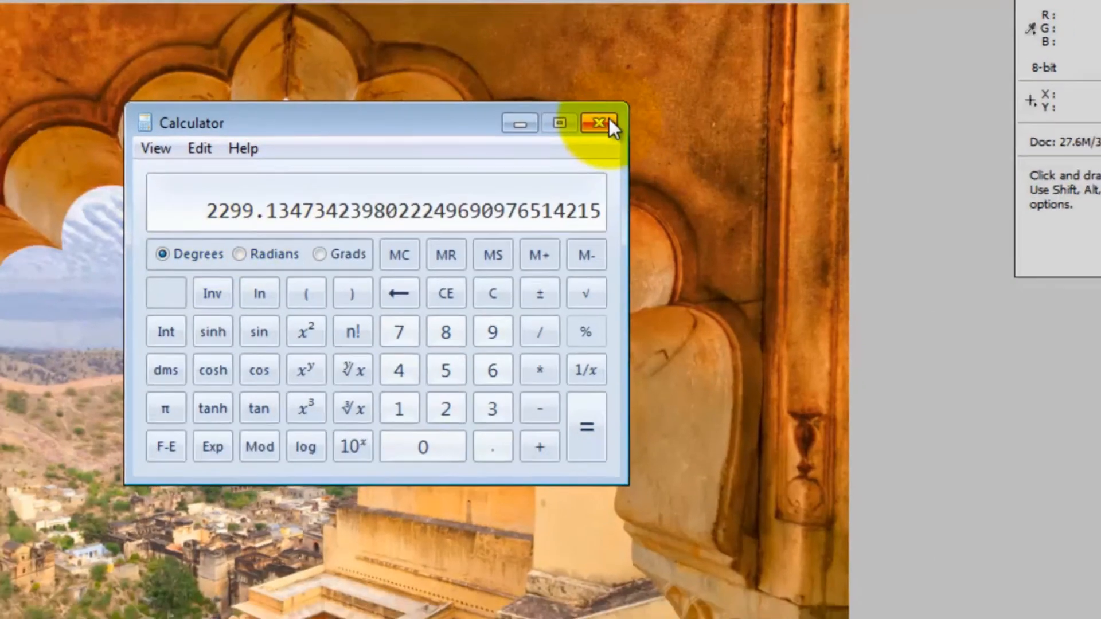
{"action": "left_click", "coordinate": [609, 123]}
{"action": "left_click", "coordinate": [83, 12]}
{"action": "left_click", "coordinate": [180, 170]}
{"action": "left_click_drag", "start_coordinate": [807, 297], "coordinate": [701, 308]}
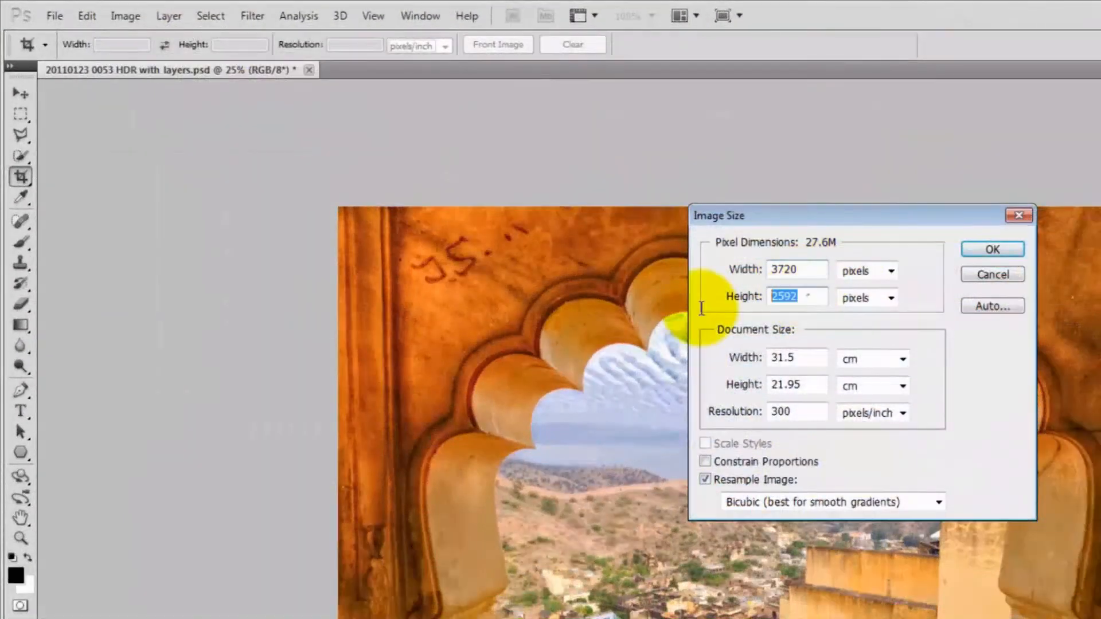
{"action": "left_click", "coordinate": [707, 462]}
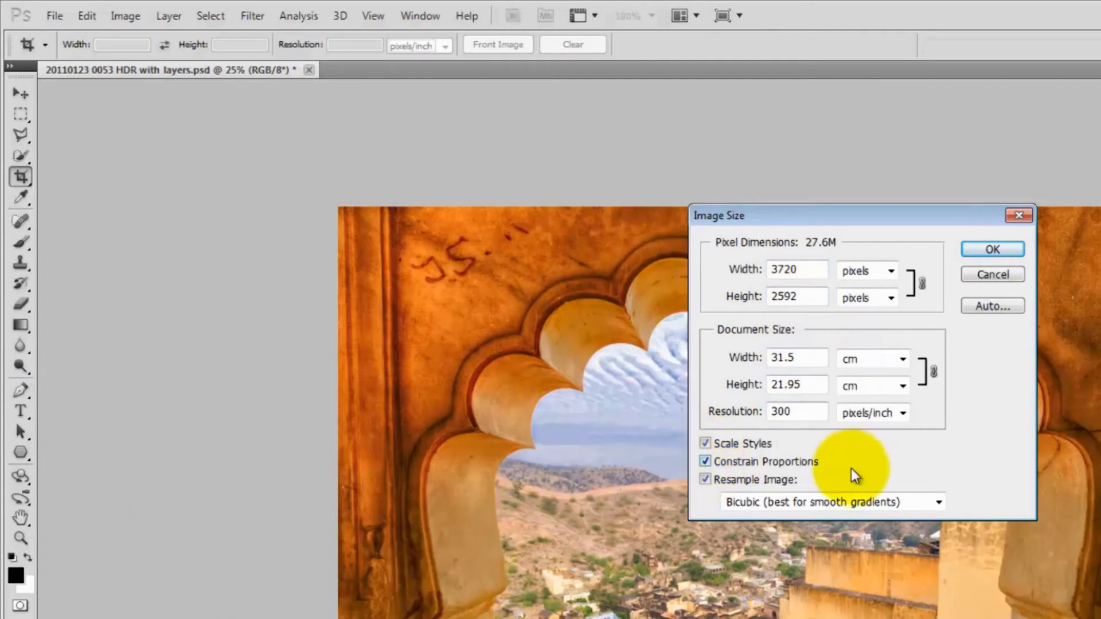
{"action": "left_click_drag", "start_coordinate": [815, 296], "coordinate": [715, 274]}
{"action": "type", "text": "2299"}
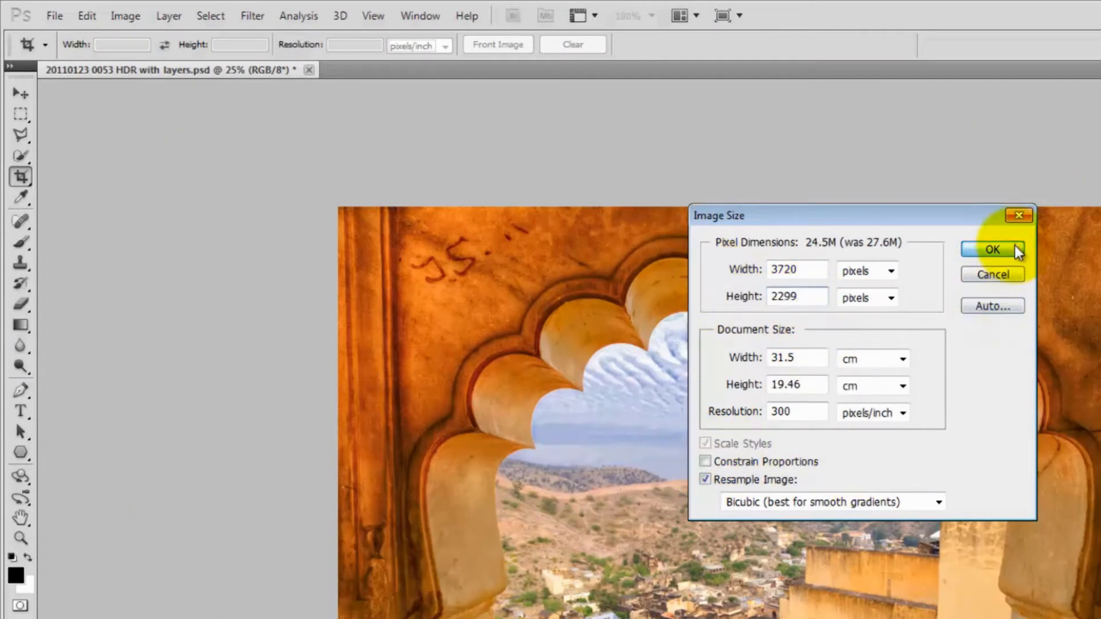
{"action": "left_click", "coordinate": [1001, 249]}
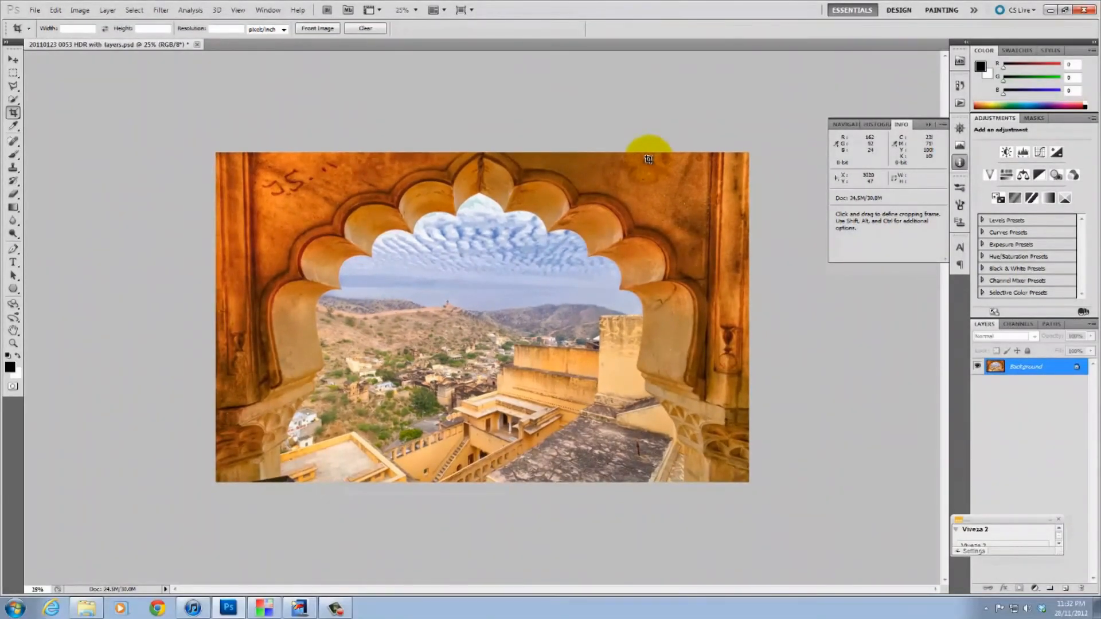
Apply Color Efex Pro 4's Vignette Lens filter to the whole flattened image.
{"action": "left_click", "coordinate": [162, 9]}
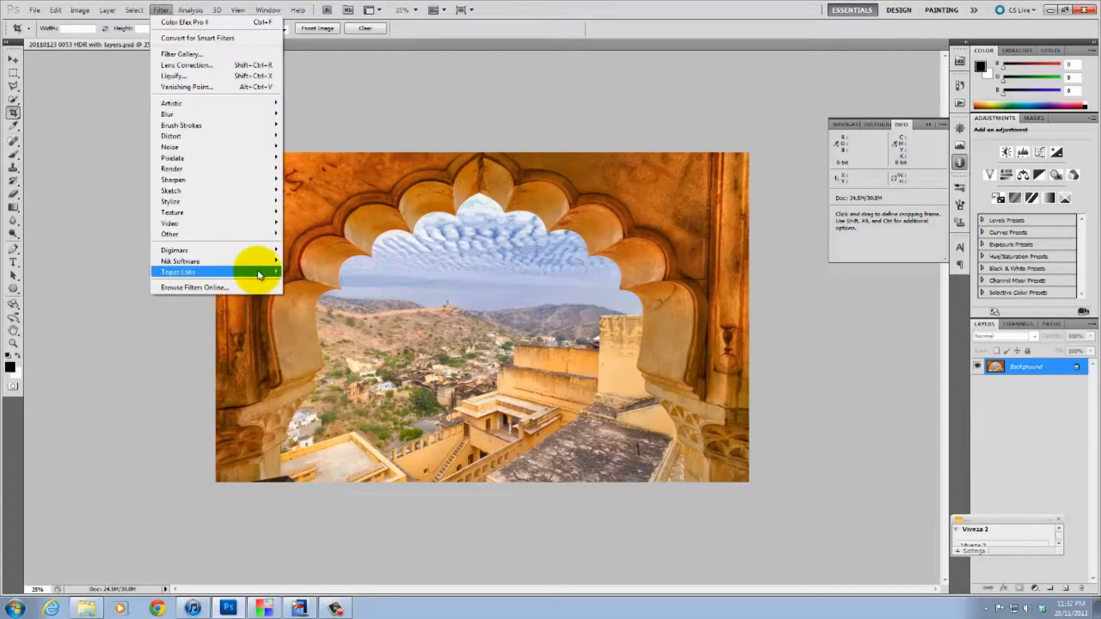
{"action": "mouse_move", "coordinate": [258, 270]}
{"action": "left_click", "coordinate": [309, 270]}
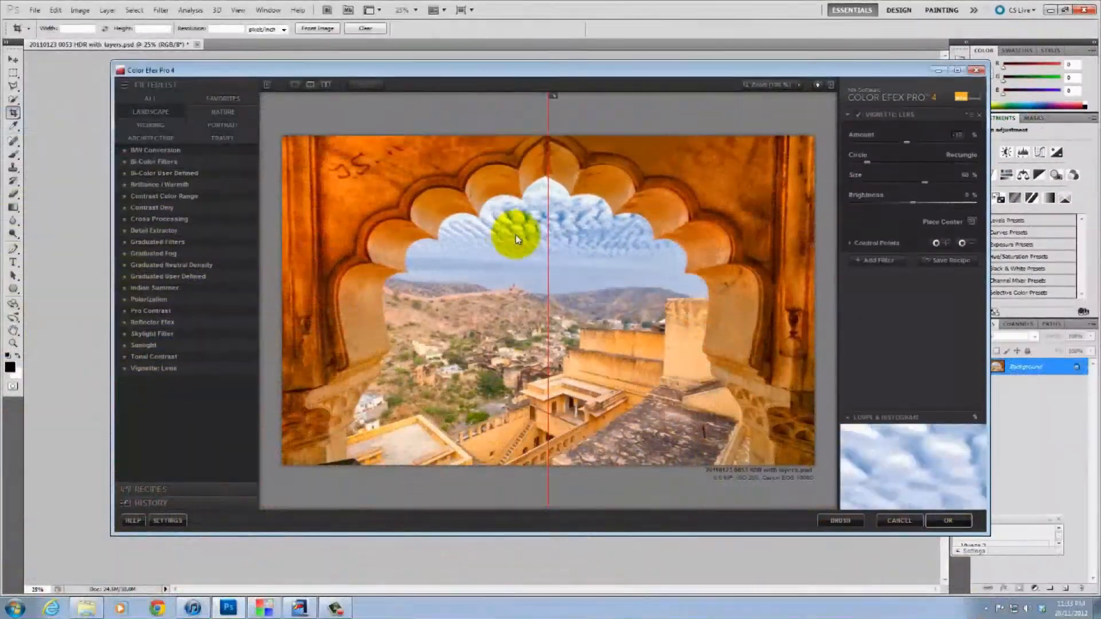
{"action": "left_click_drag", "start_coordinate": [313, 332], "coordinate": [316, 456]}
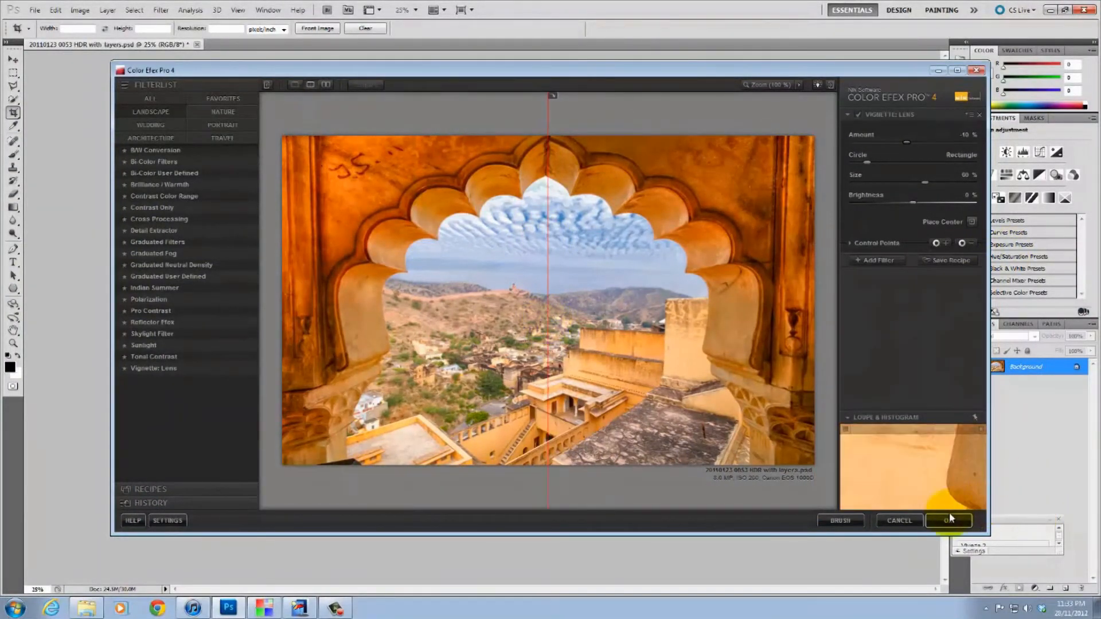
{"action": "left_click", "coordinate": [948, 520]}
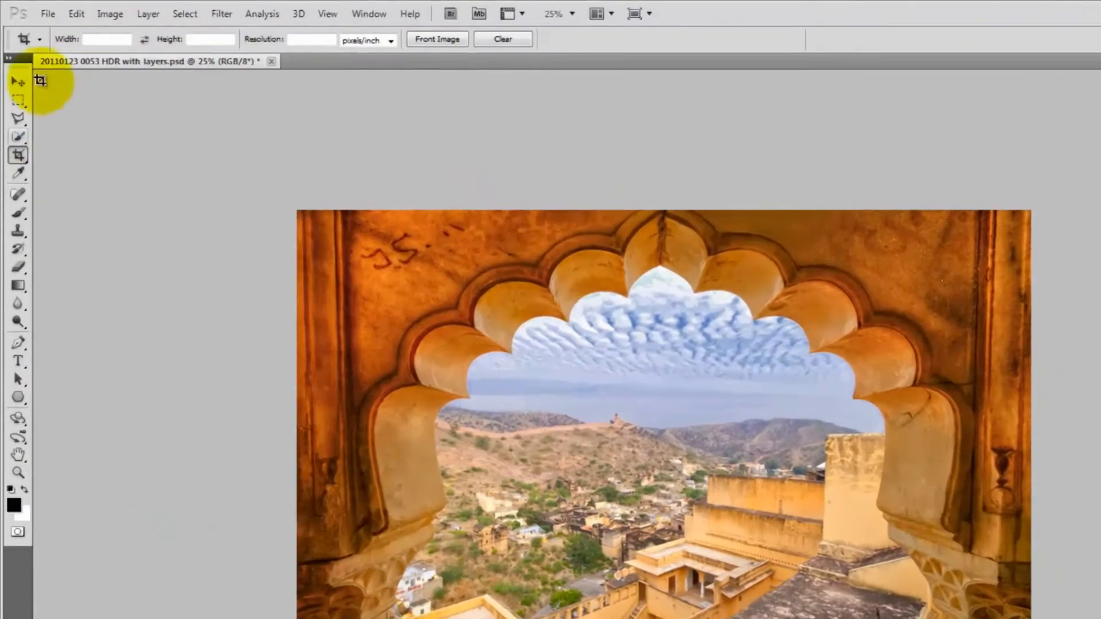
{"action": "left_click", "coordinate": [47, 14]}
{"action": "left_click", "coordinate": [101, 298]}
{"action": "left_click", "coordinate": [917, 187]}
{"action": "left_click", "coordinate": [734, 303]}
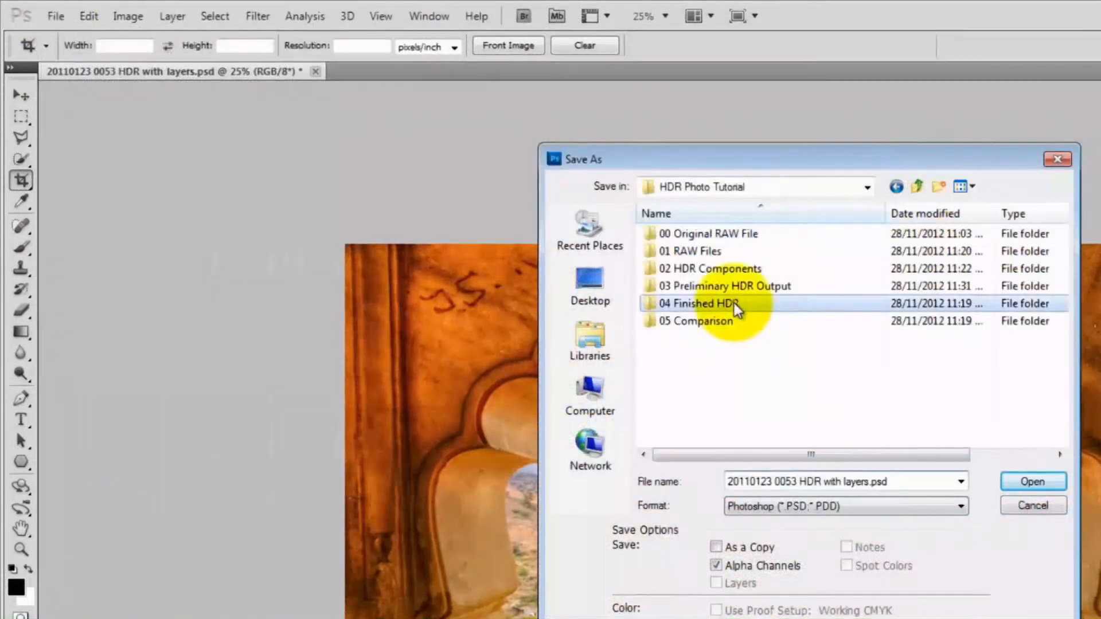
{"action": "left_click", "coordinate": [1034, 482]}
{"action": "key", "text": "End"}
{"action": "key", "text": "BackSpace"}
{"action": "key", "text": "BackSpace"}
{"action": "key", "text": "BackSpace"}
{"action": "key", "text": "BackSpace"}
{"action": "key", "text": "BackSpace"}
{"action": "key", "text": "BackSpace"}
{"action": "key", "text": "BackSpace"}
{"action": "key", "text": "BackSpace"}
{"action": "key", "text": "BackSpace"}
{"action": "key", "text": "BackSpace"}
{"action": "key", "text": "BackSpace"}
{"action": "key", "text": "BackSpace"}
{"action": "key", "text": "BackSpace"}
{"action": "key", "text": "BackSpace"}
{"action": "key", "text": "BackSpace"}
{"action": "key", "text": "BackSpace"}
{"action": "type", "text": "inished"}
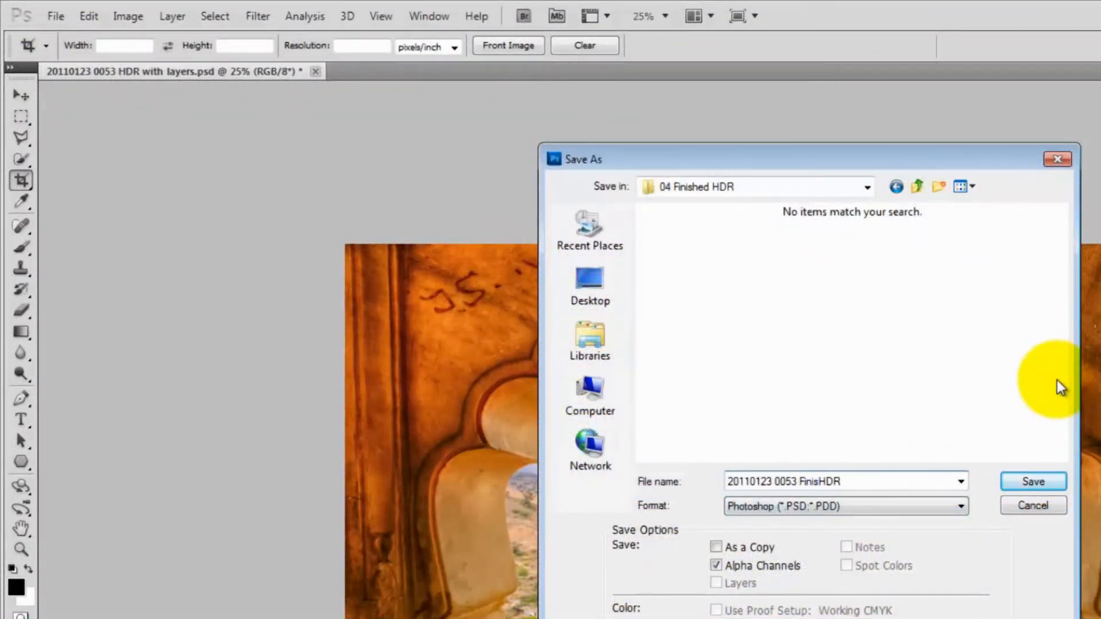
{"action": "left_click", "coordinate": [960, 506]}
{"action": "left_click", "coordinate": [688, 517]}
{"action": "left_click", "coordinate": [1034, 482]}
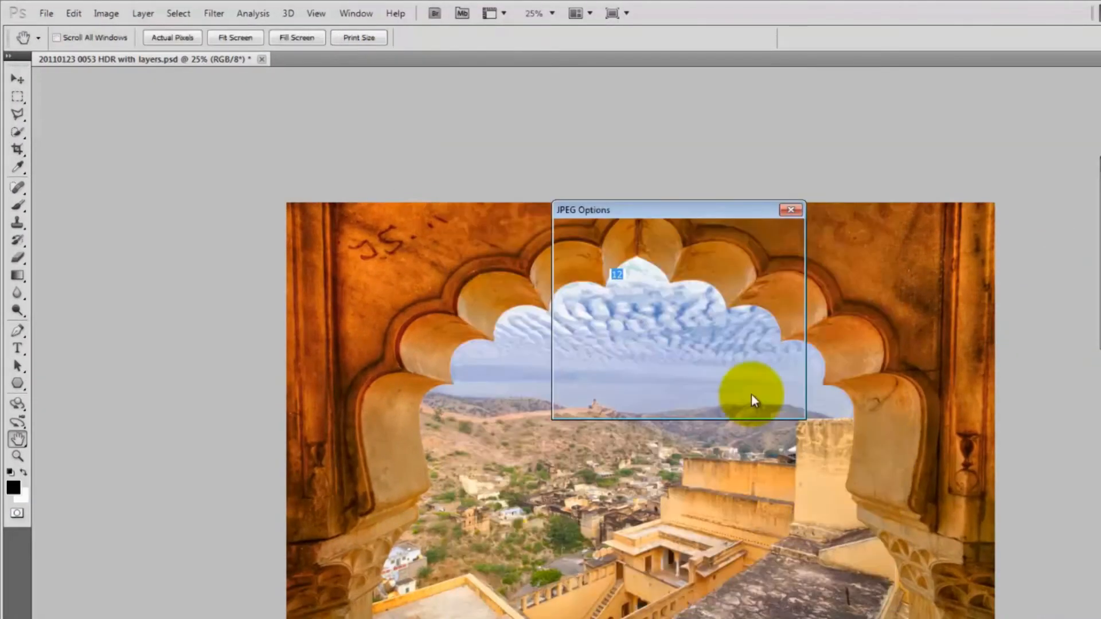
{"action": "left_click", "coordinate": [774, 235]}
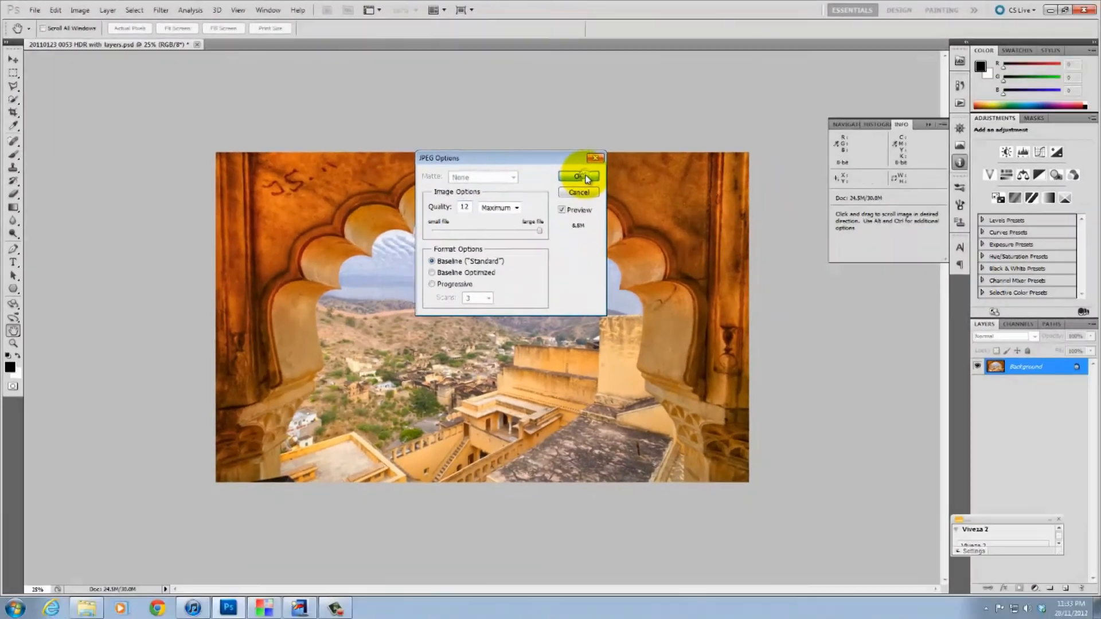
Examine the carved arch and the sky up close for noise.
{"action": "key", "text": "c"}
{"action": "left_click", "coordinate": [14, 343]}
{"action": "left_click", "coordinate": [198, 204]}
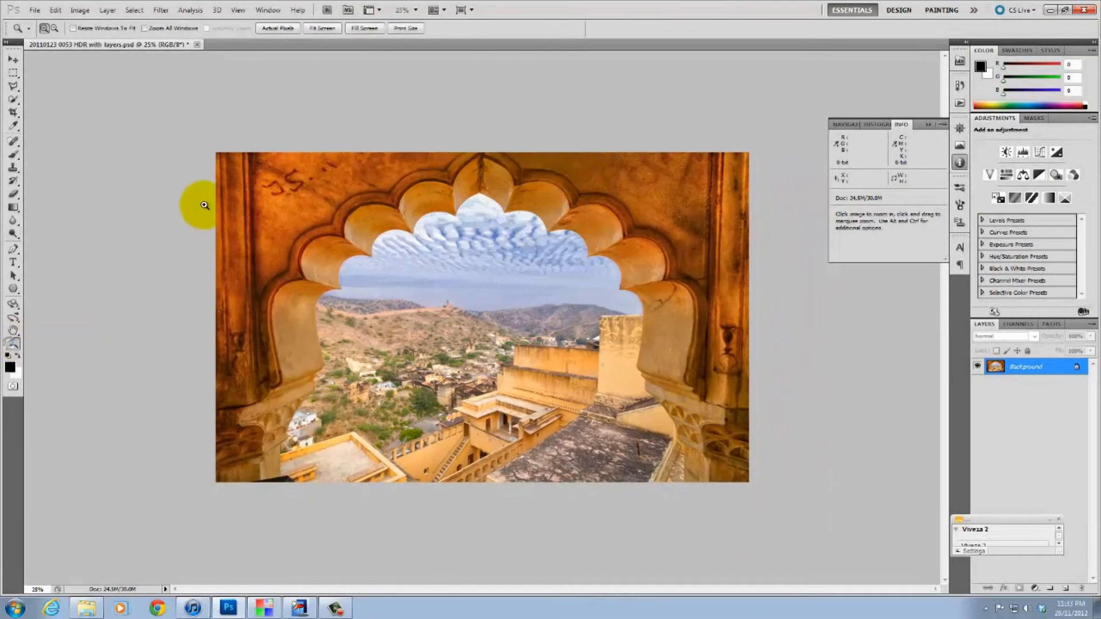
{"action": "left_click", "coordinate": [261, 163]}
{"action": "left_click", "coordinate": [295, 177]}
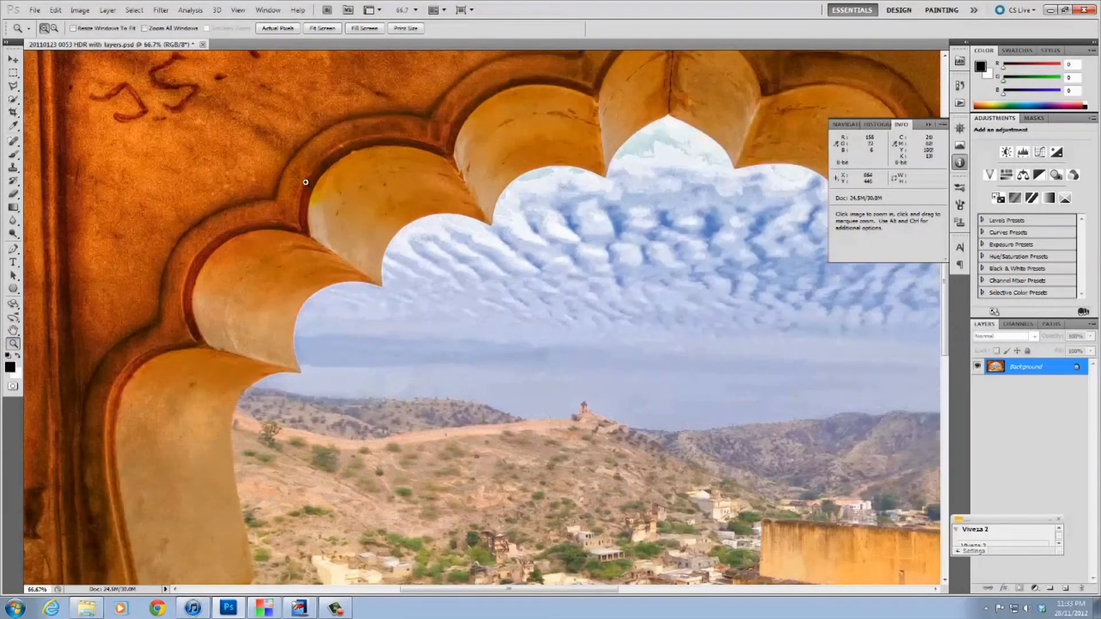
{"action": "scroll", "coordinate": [417, 155], "scroll_direction": "down", "scroll_amount": 3}
{"action": "scroll", "coordinate": [406, 152], "scroll_direction": "up", "scroll_amount": 5}
{"action": "left_click", "coordinate": [284, 154]}
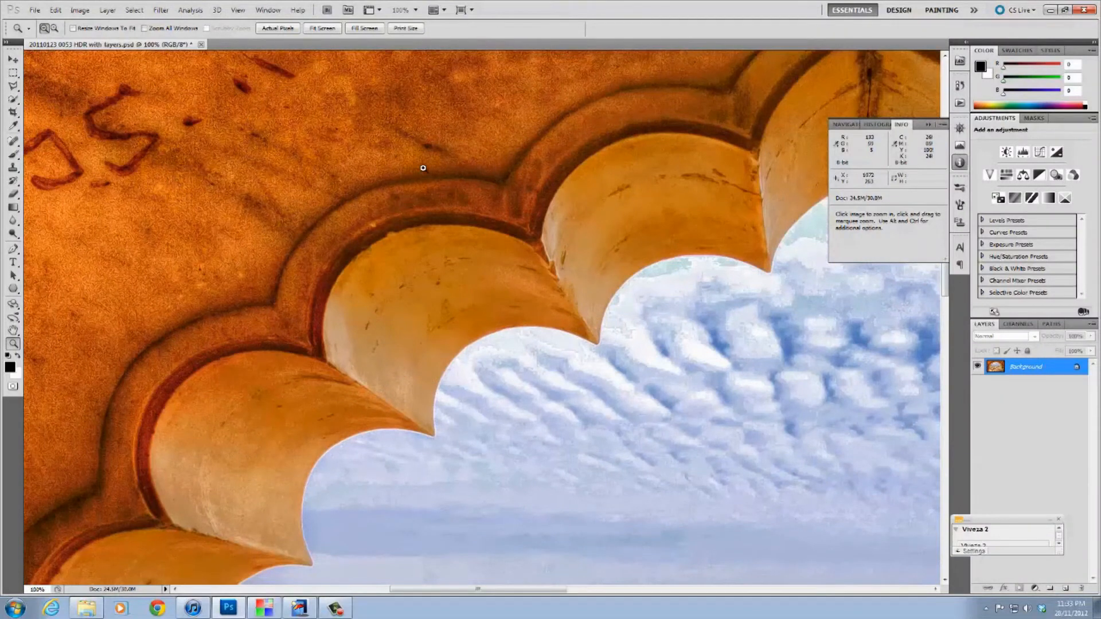
{"action": "left_click", "coordinate": [607, 352], "text": "alt"}
{"action": "left_click", "coordinate": [651, 331], "text": "alt"}
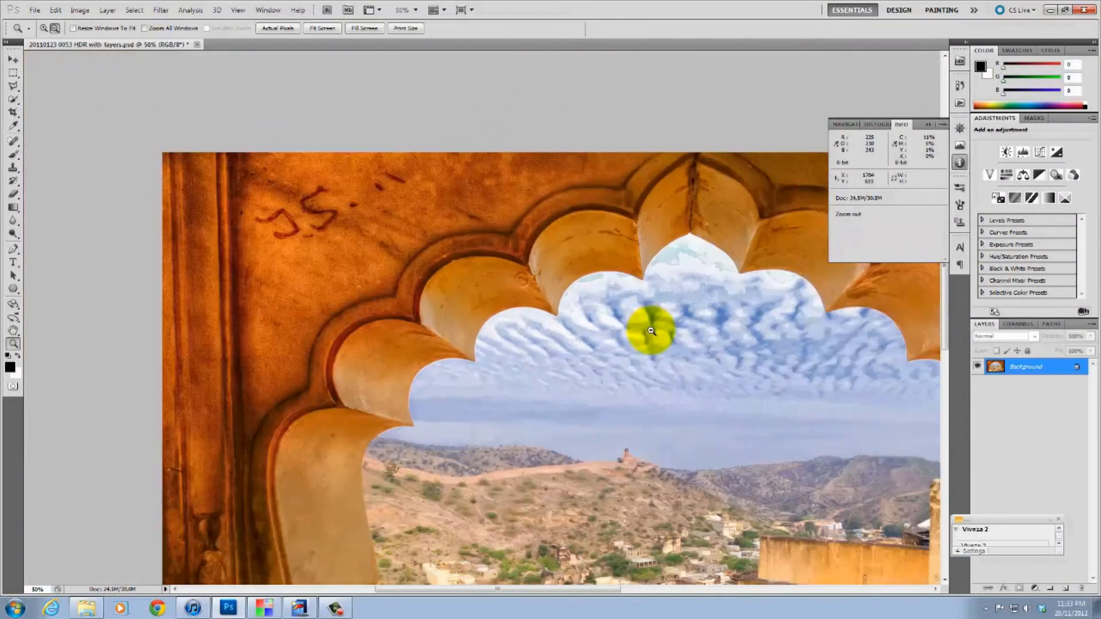
{"action": "left_click", "coordinate": [651, 331], "text": "alt"}
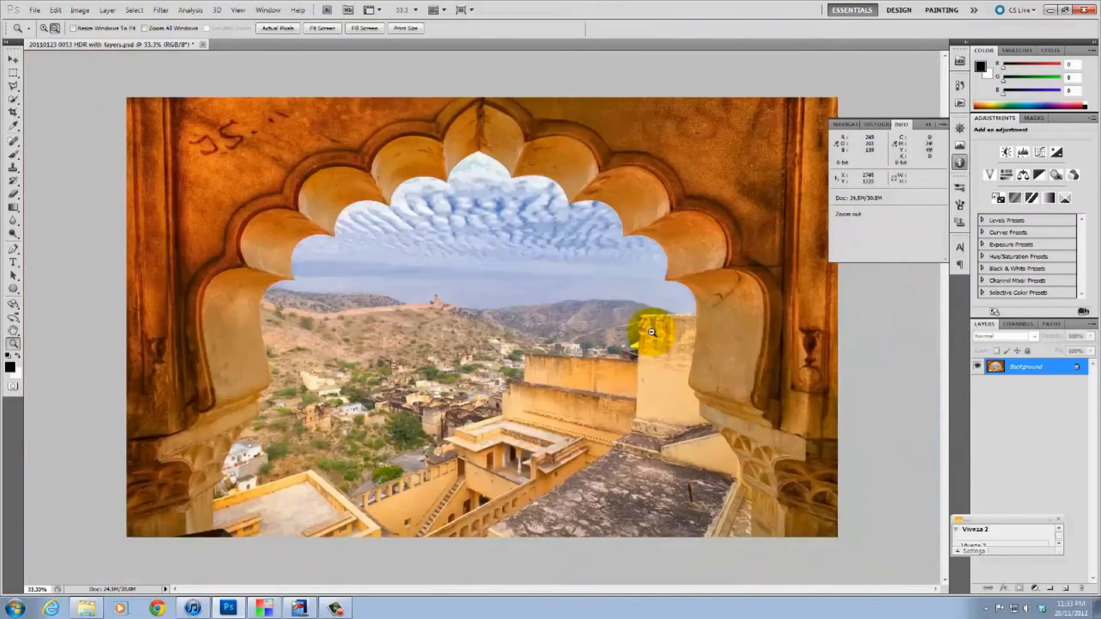
{"action": "left_click", "coordinate": [202, 45]}
{"action": "left_click", "coordinate": [563, 236]}
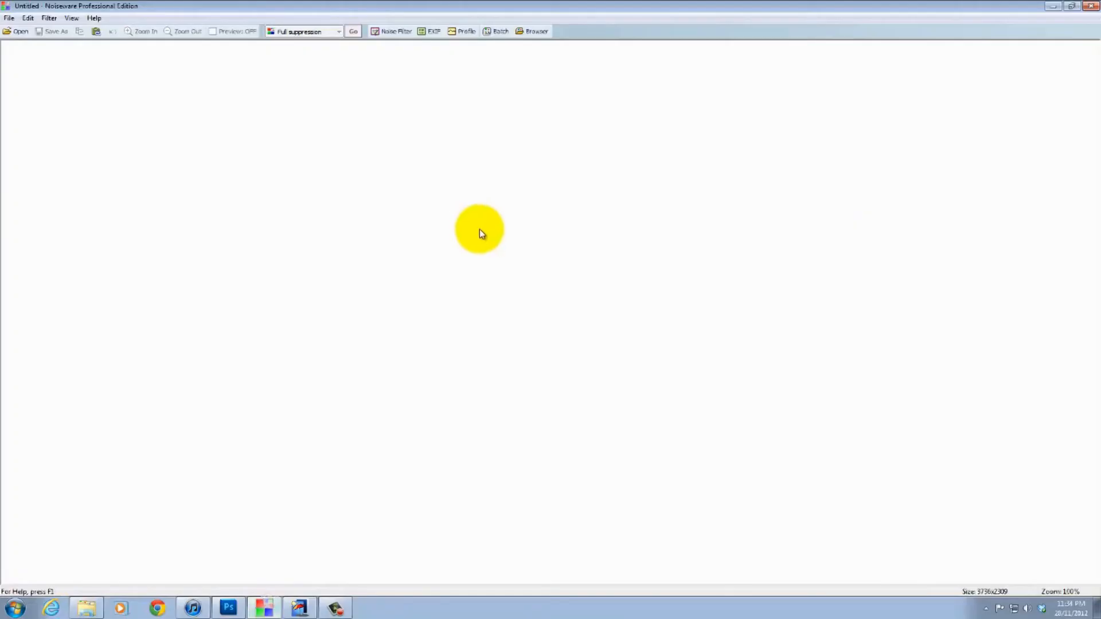
{"action": "left_click", "coordinate": [23, 31]}
{"action": "double_click", "coordinate": [479, 255]}
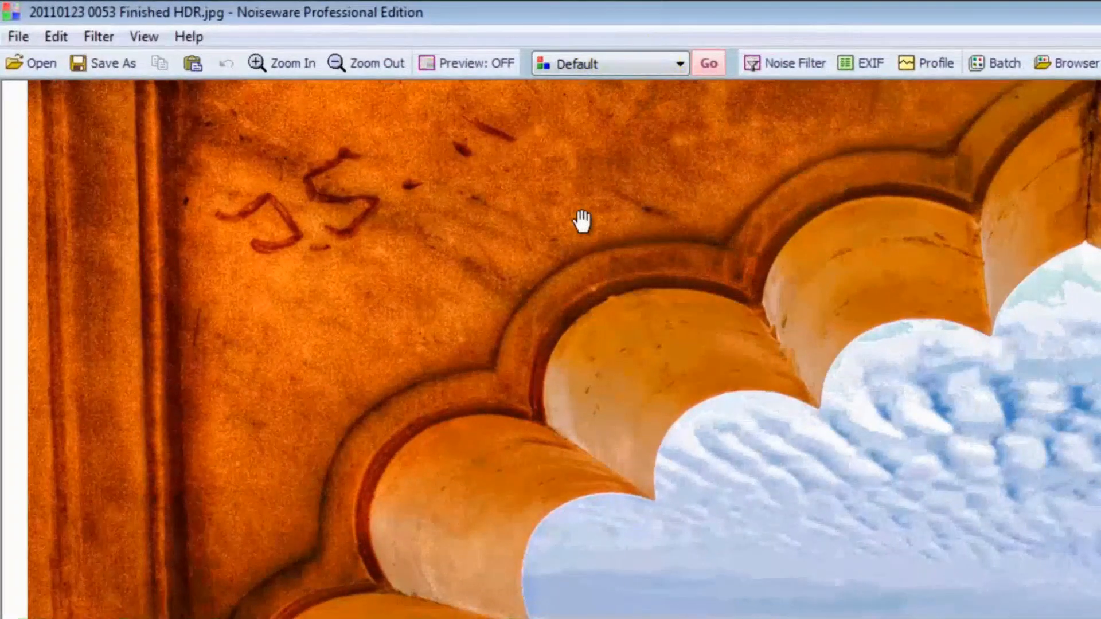
Process the image with the "Full (stronger color)" noise reduction preset.
{"action": "left_click", "coordinate": [296, 56]}
{"action": "left_click_drag", "start_coordinate": [128, 146], "coordinate": [1096, 614]}
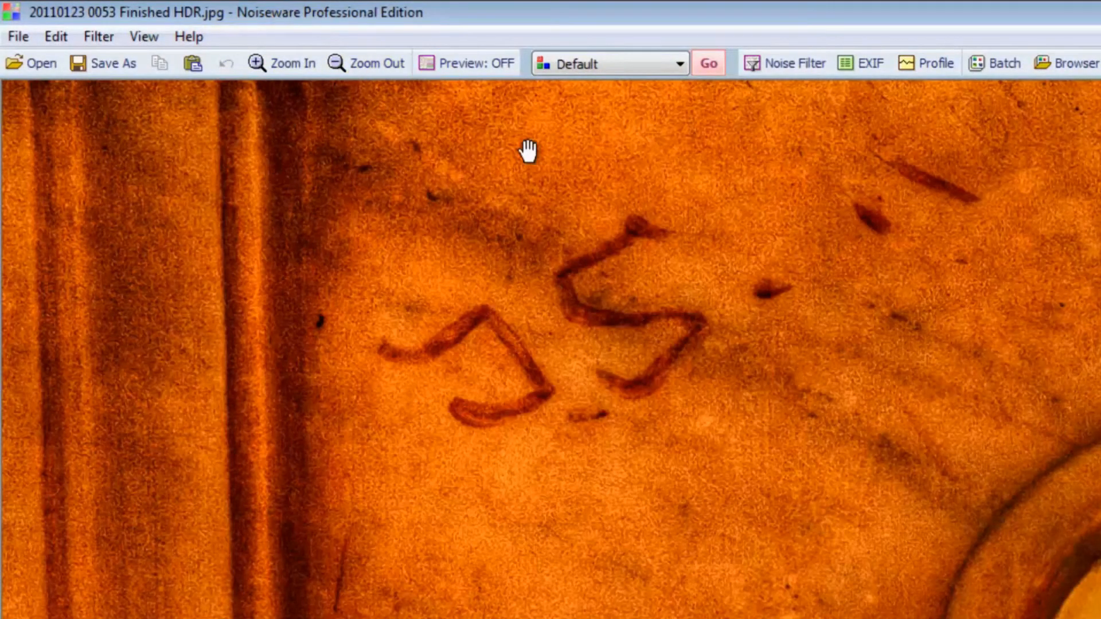
{"action": "left_click", "coordinate": [629, 66]}
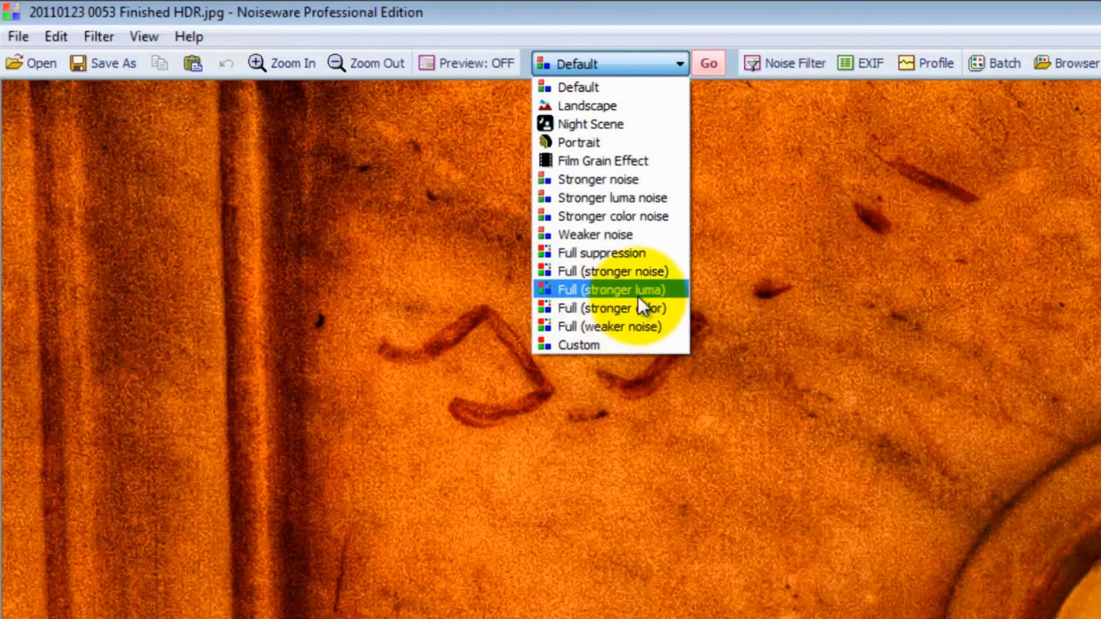
{"action": "left_click", "coordinate": [643, 308]}
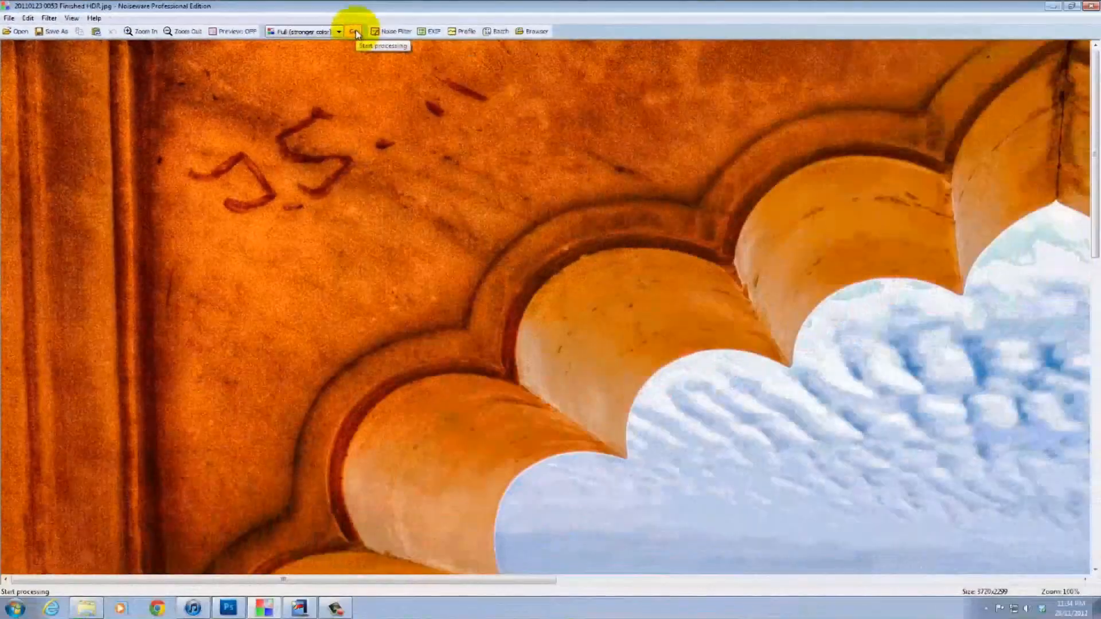
{"action": "left_click", "coordinate": [355, 32]}
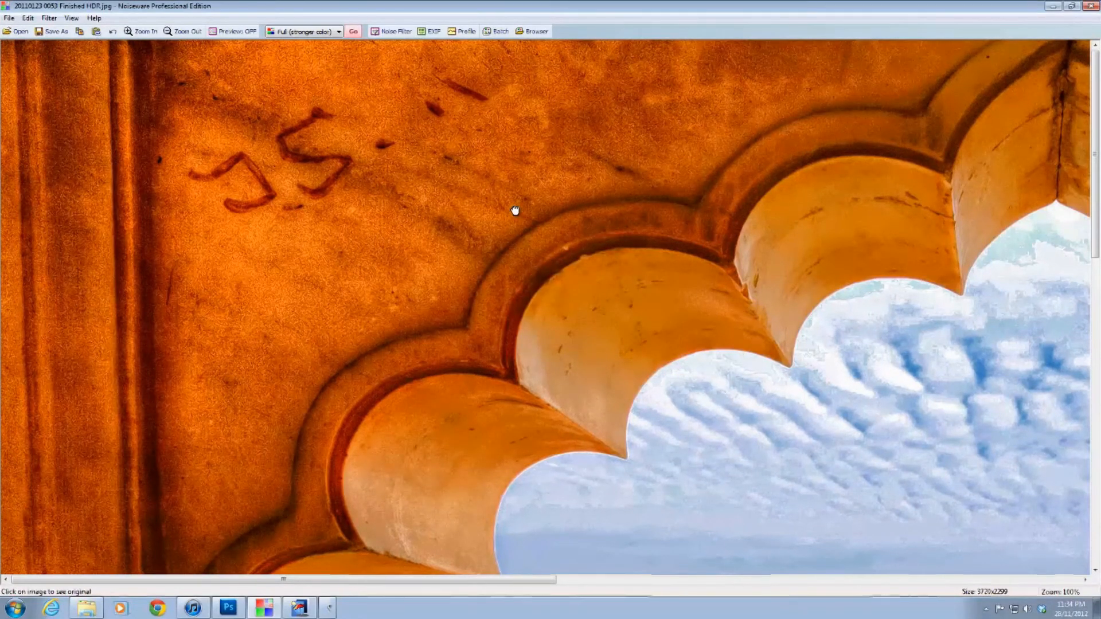
{"action": "left_click", "coordinate": [178, 32]}
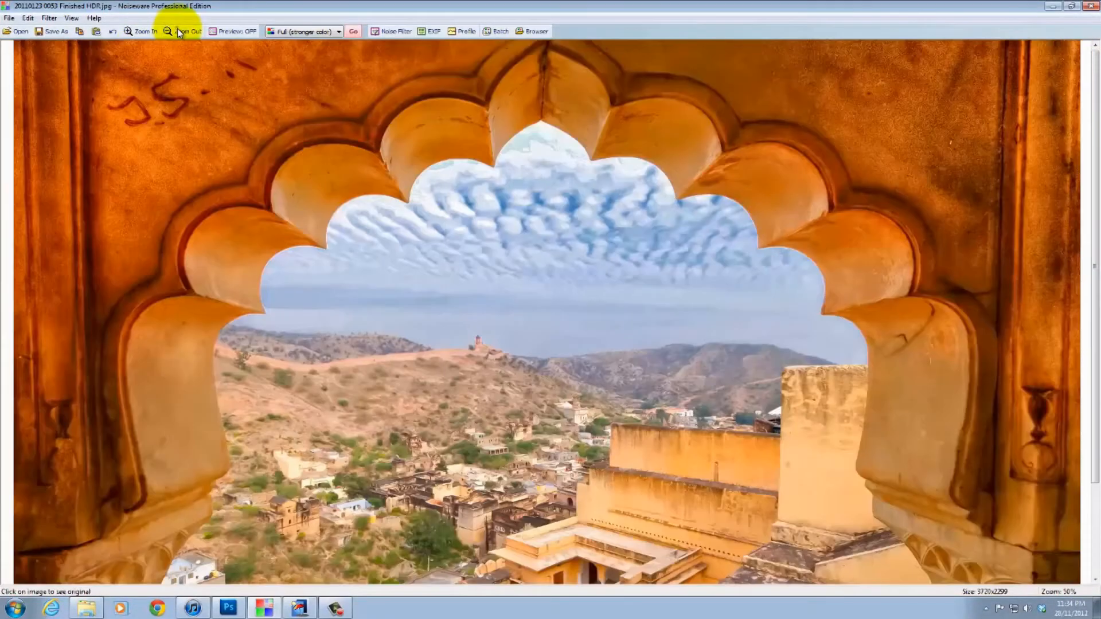
{"action": "left_click", "coordinate": [179, 32]}
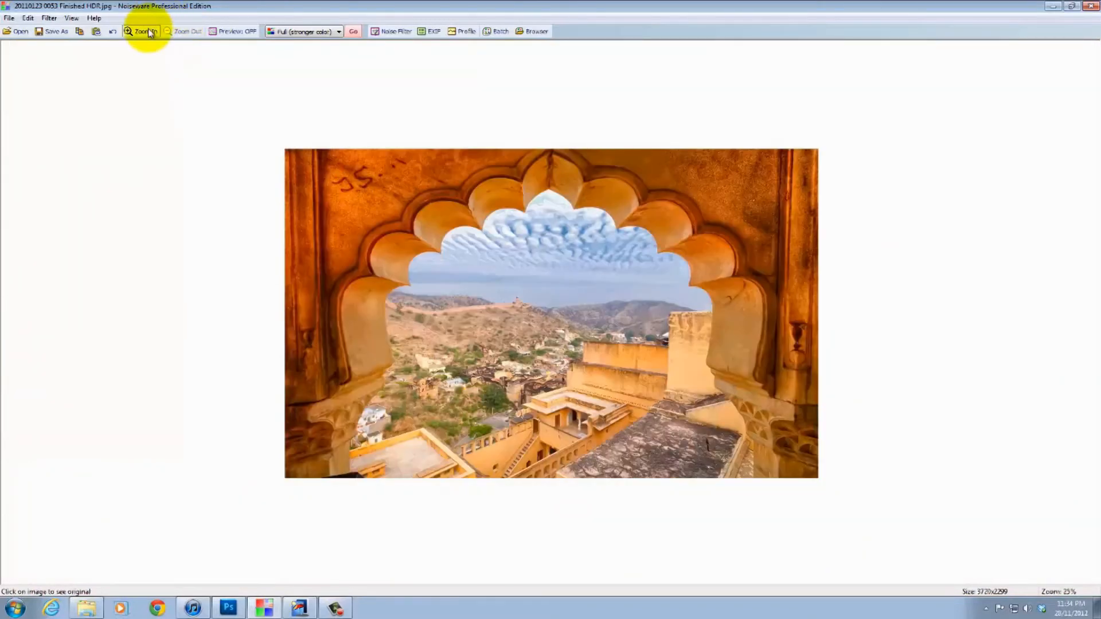
{"action": "left_click", "coordinate": [149, 32]}
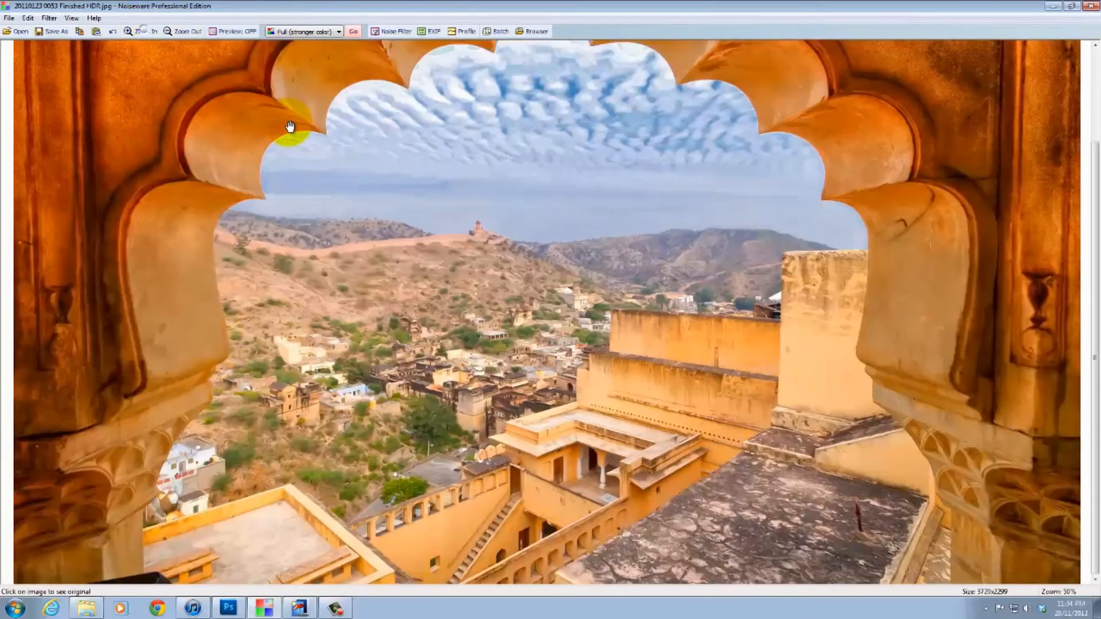
{"action": "left_click", "coordinate": [68, 32]}
{"action": "key", "text": "End"}
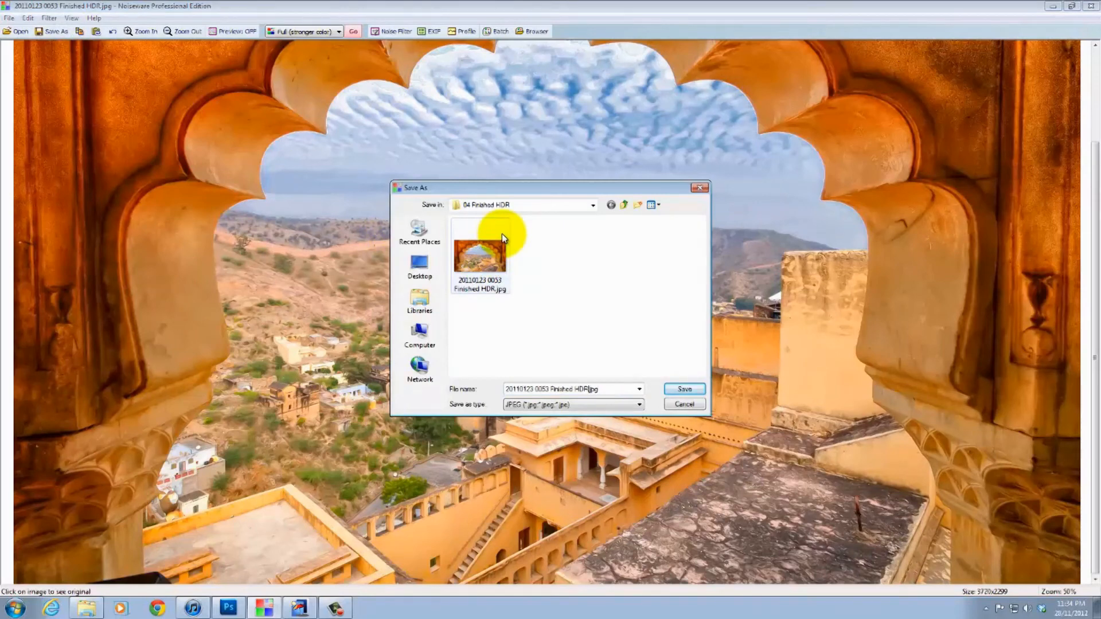
{"action": "double_click", "coordinate": [501, 233]}
{"action": "left_click", "coordinate": [584, 304]}
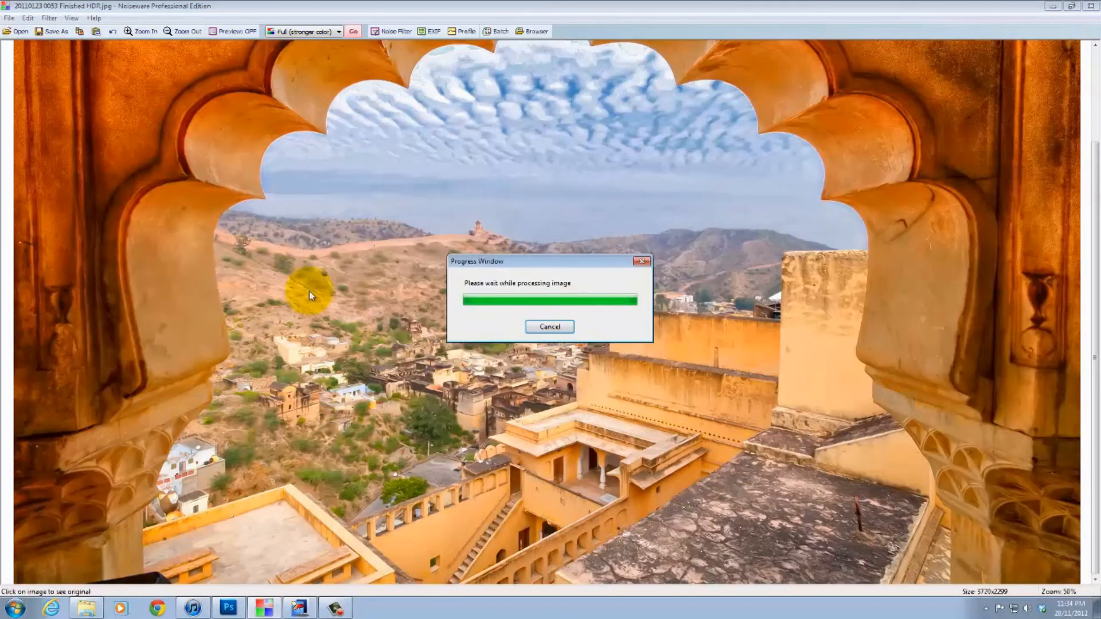